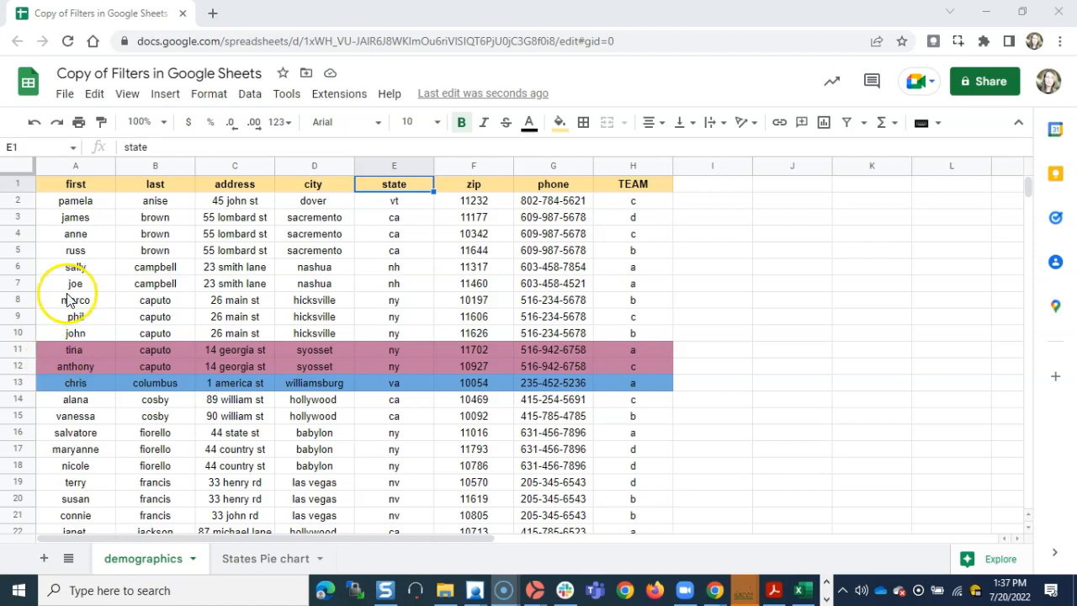
Freeze the first row so the column headers stay in place while the data scrolls.
left_click(128, 95)
mouse_move(151, 148)
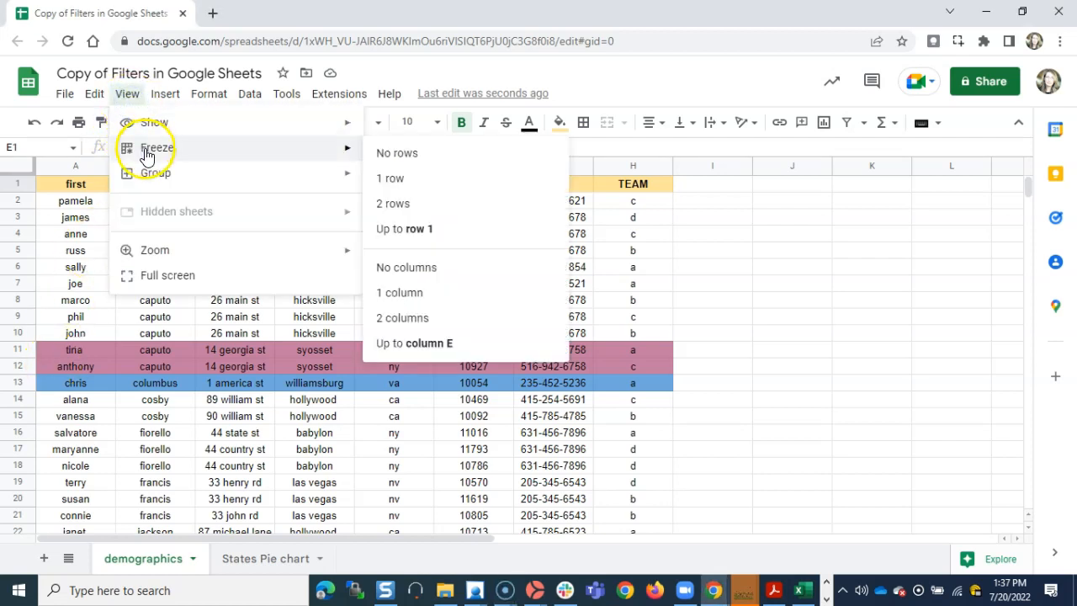
left_click(387, 144)
mouse_move(324, 145)
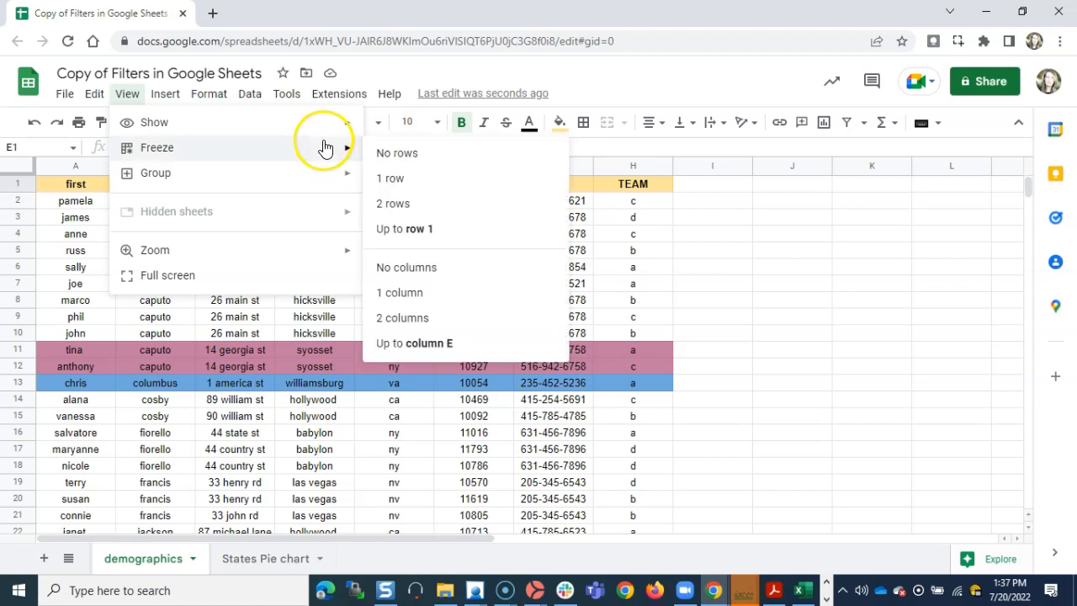
left_click(395, 184)
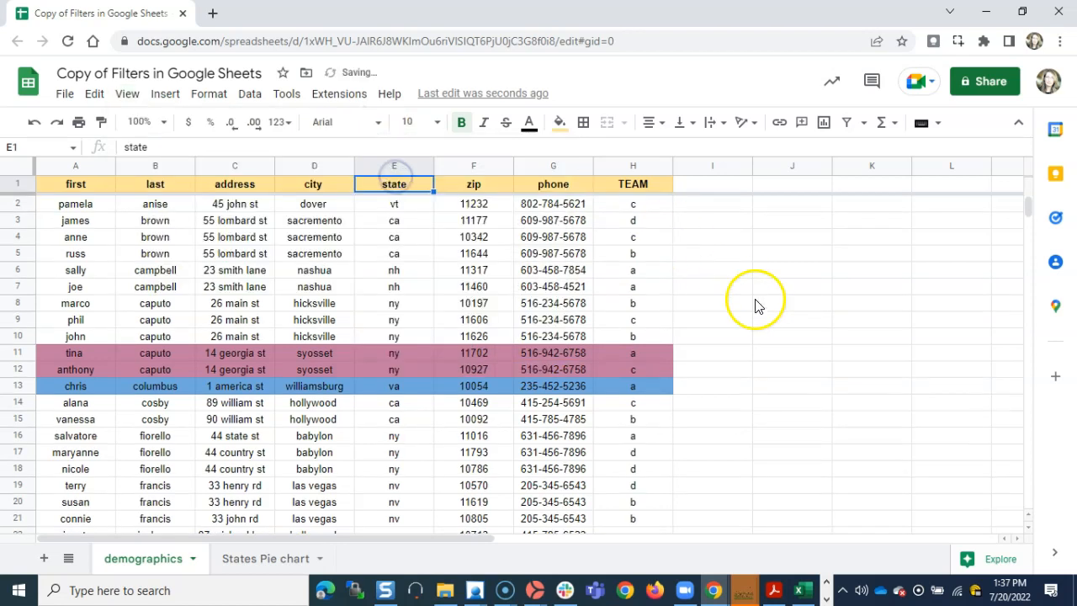
scroll(757, 309, "down", 1)
scroll(757, 310, "down", 4)
scroll(757, 310, "up", 5)
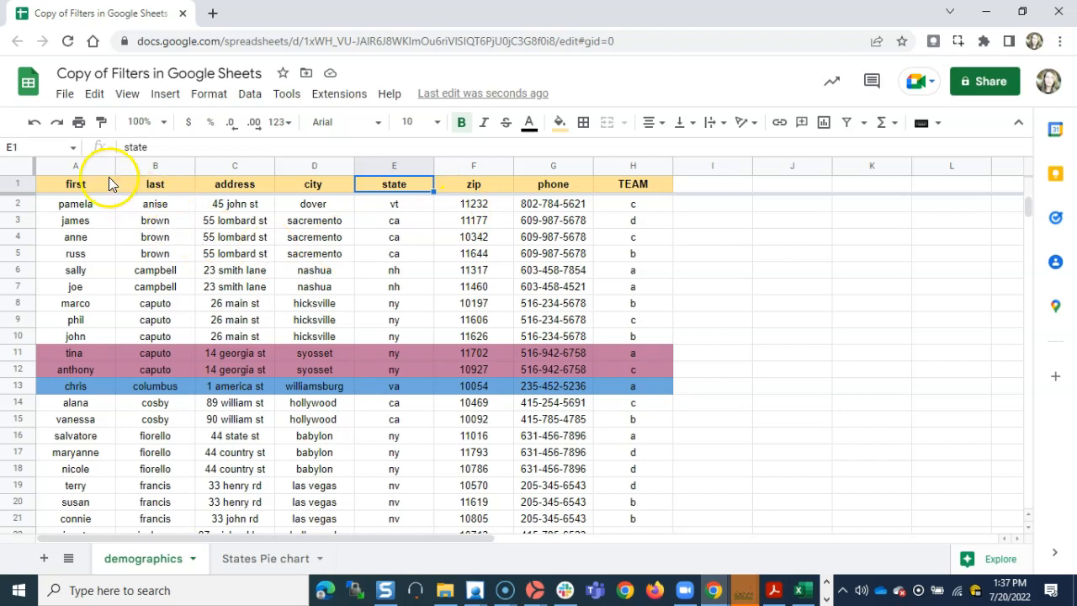
Sort the sheet by the last column from A to Z, followed by Z to A.
left_click(190, 171)
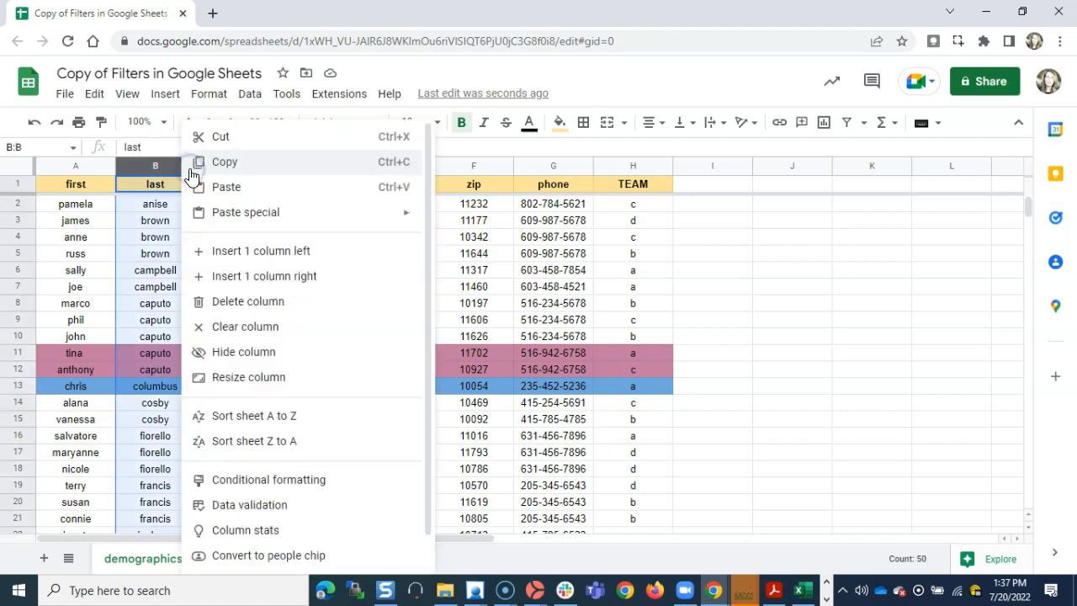
left_click(246, 418)
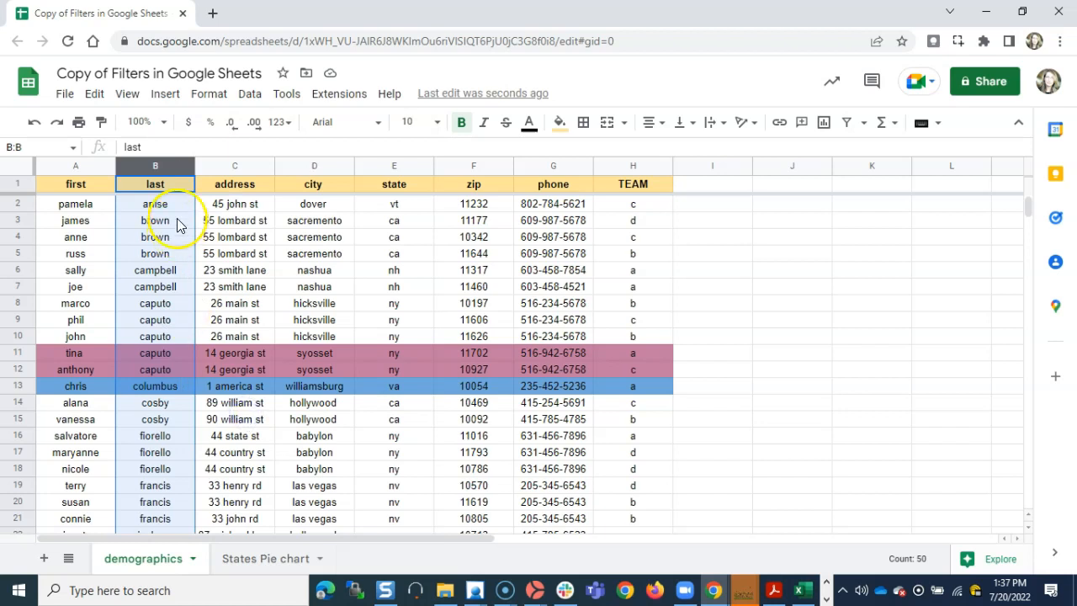
left_click(185, 171)
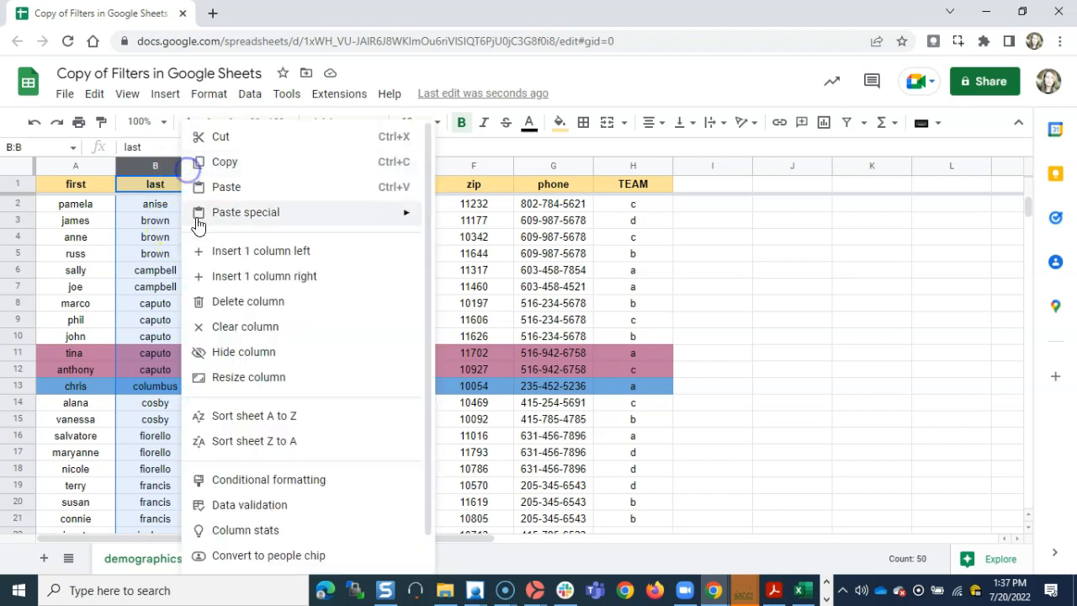
left_click(234, 446)
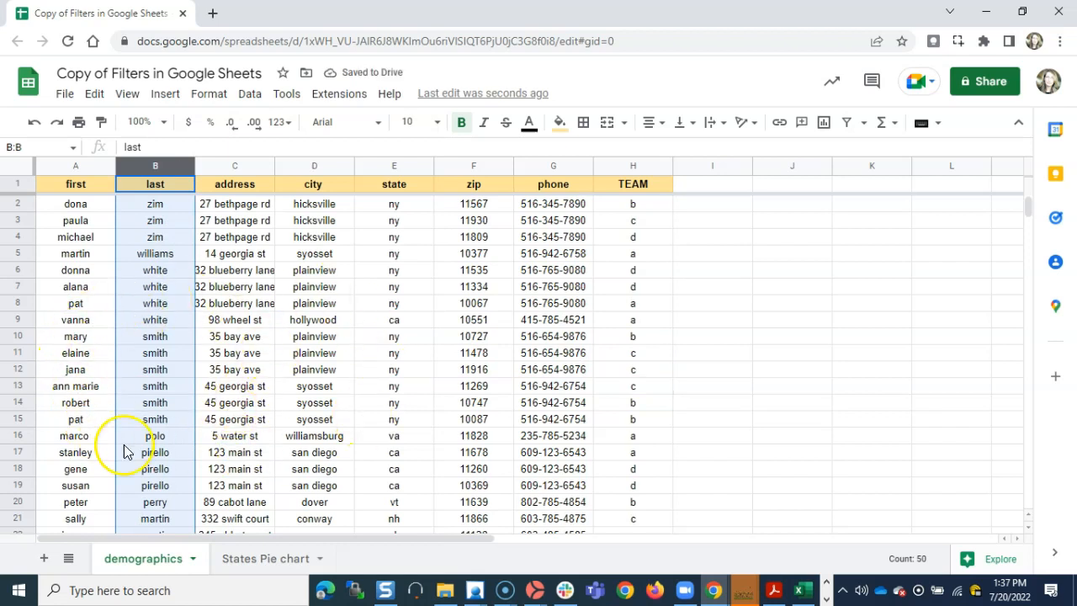
left_click(686, 290)
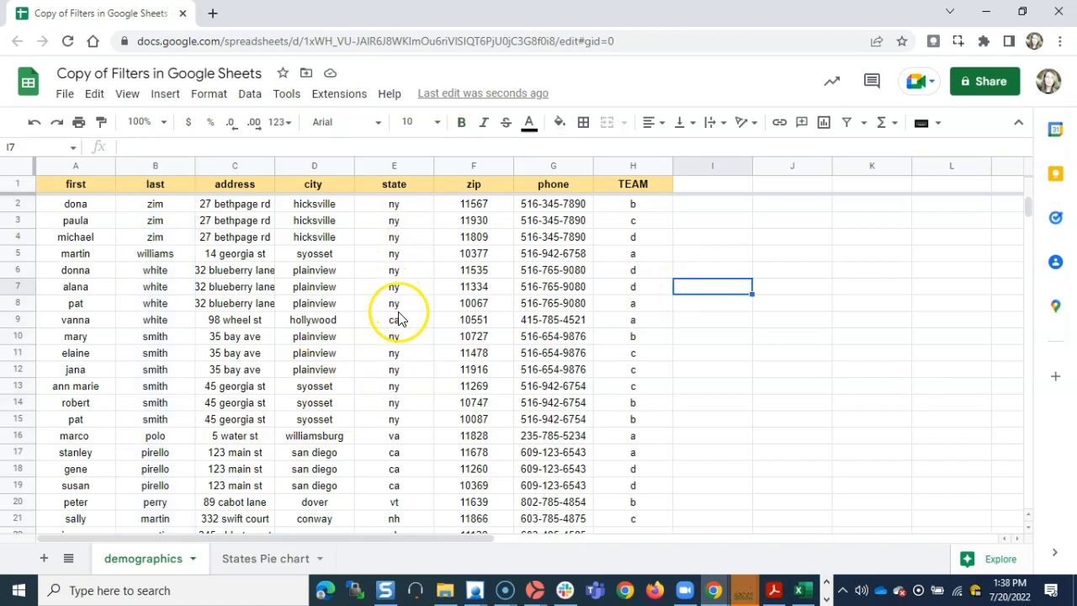
Create a filter on the data and filter the state column by the light blue 1 fill color.
left_click(249, 94)
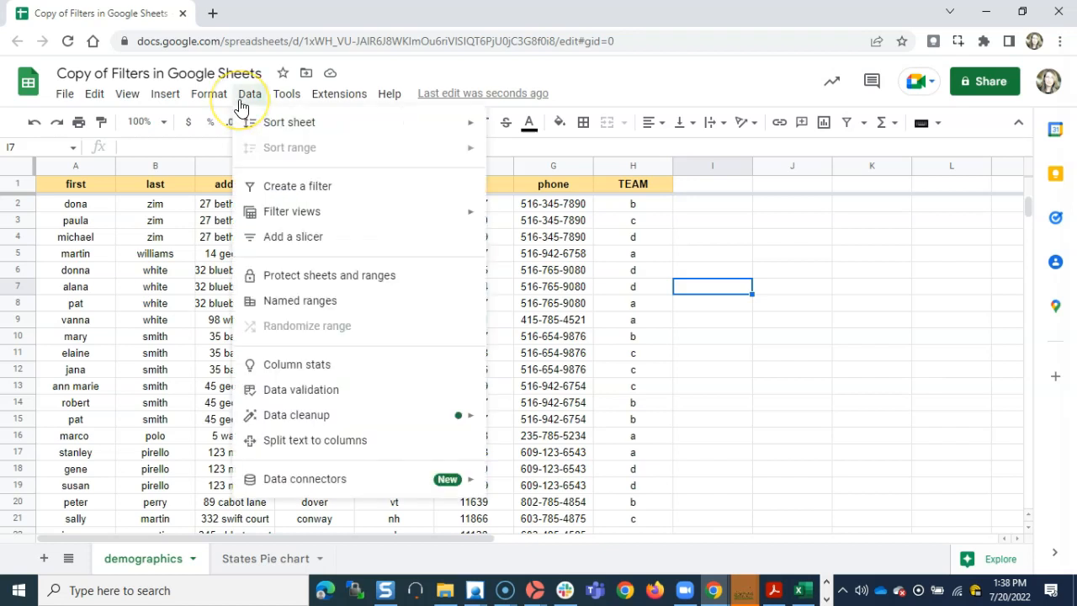
left_click(277, 187)
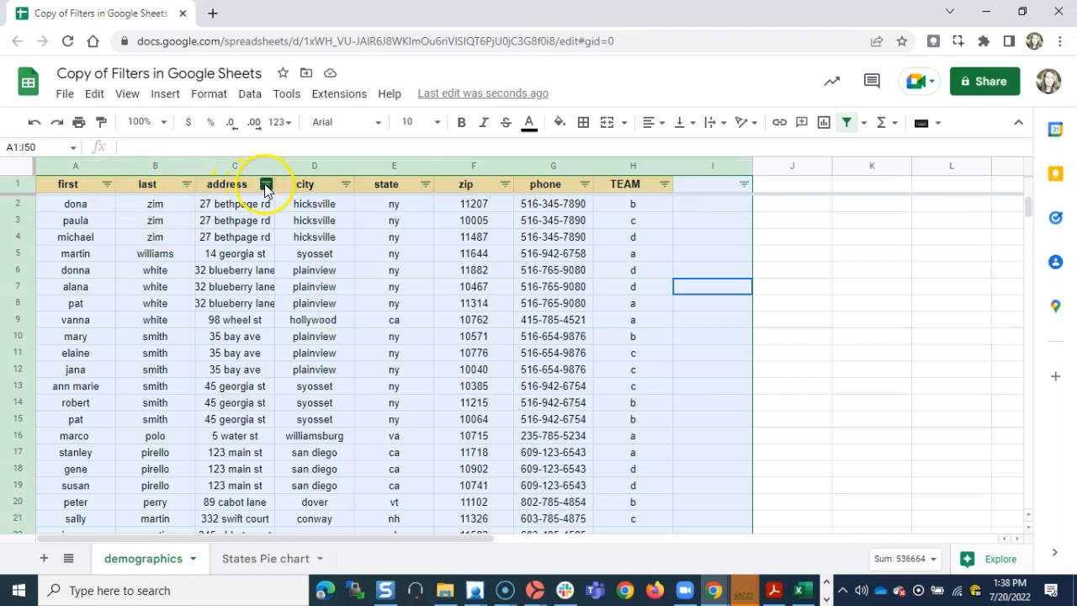
left_click(427, 185)
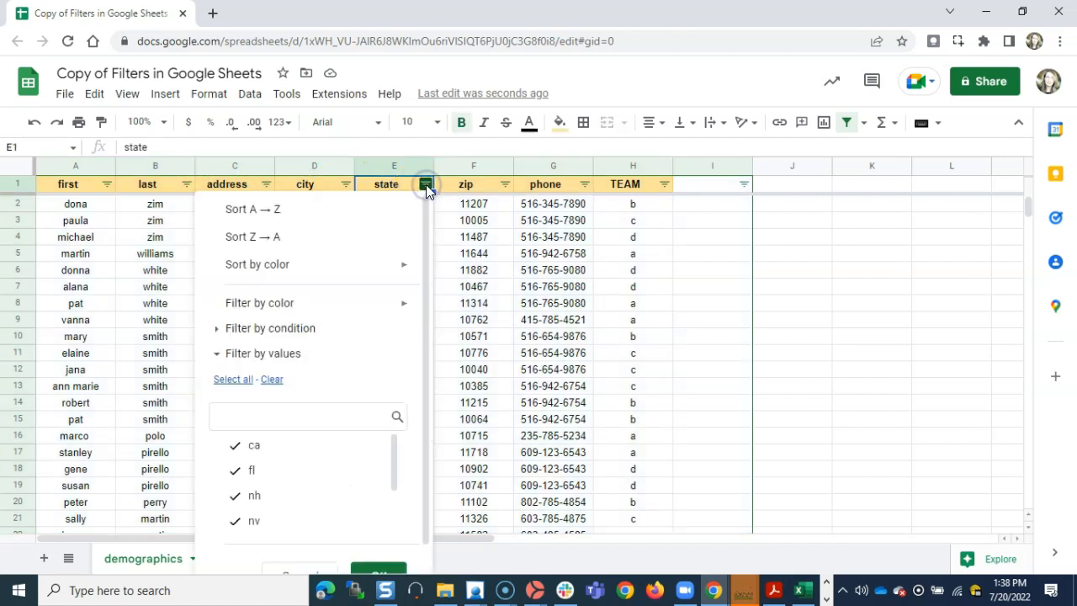
left_click(221, 354)
mouse_move(256, 308)
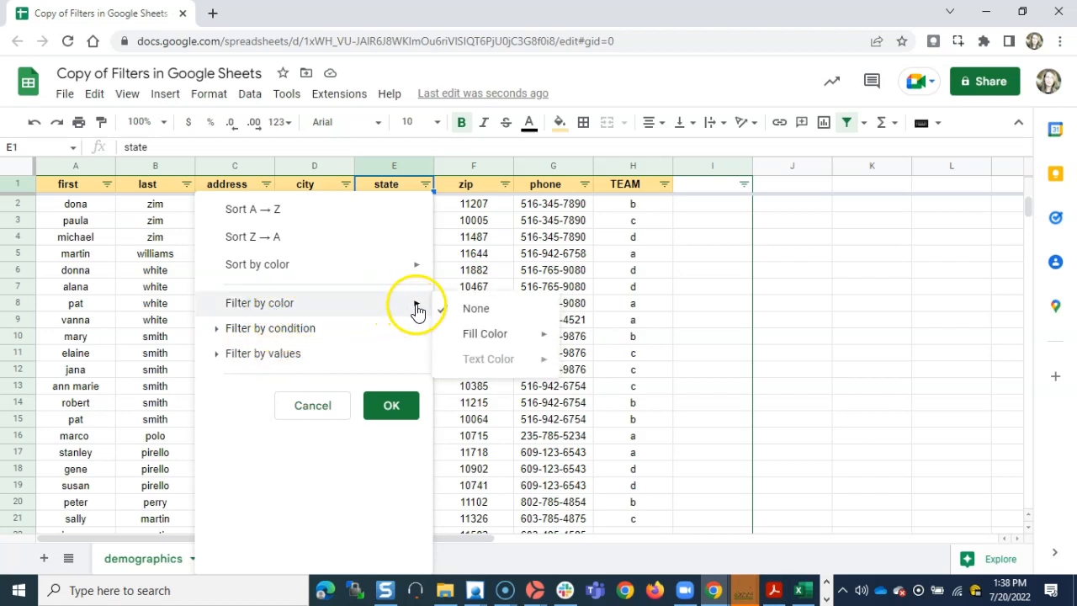
mouse_move(472, 337)
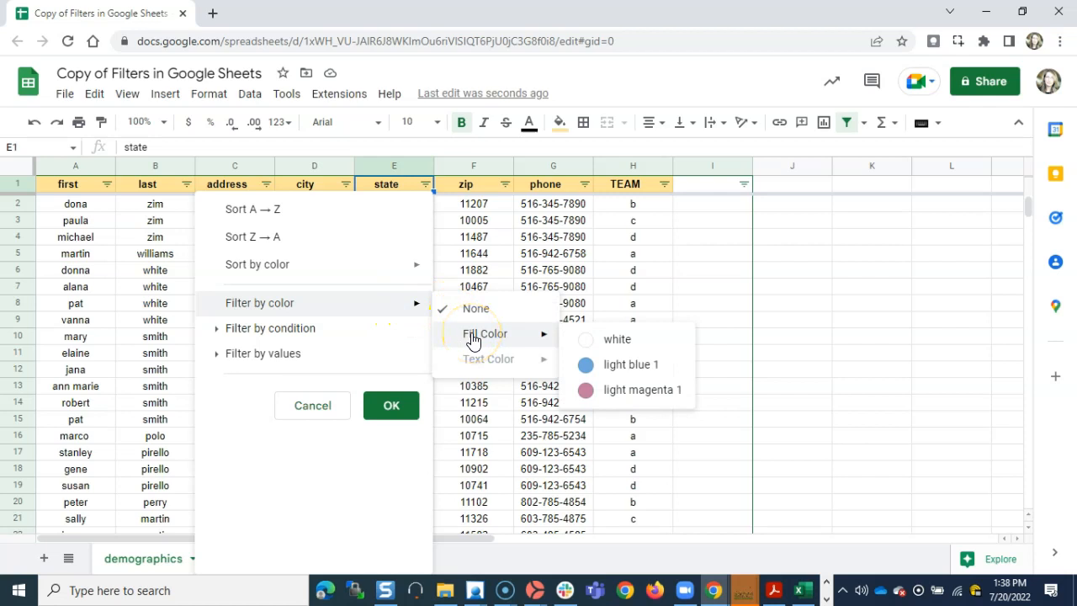
left_click(612, 373)
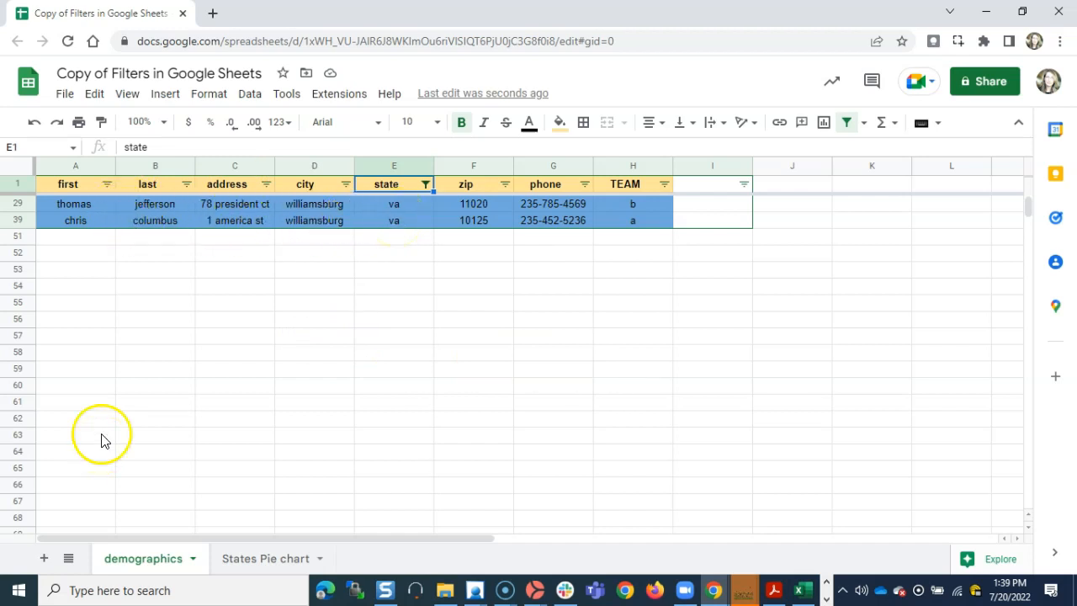
Remove the filter from the demographics sheet and return to the first data rows.
left_click(244, 97)
left_click(274, 184)
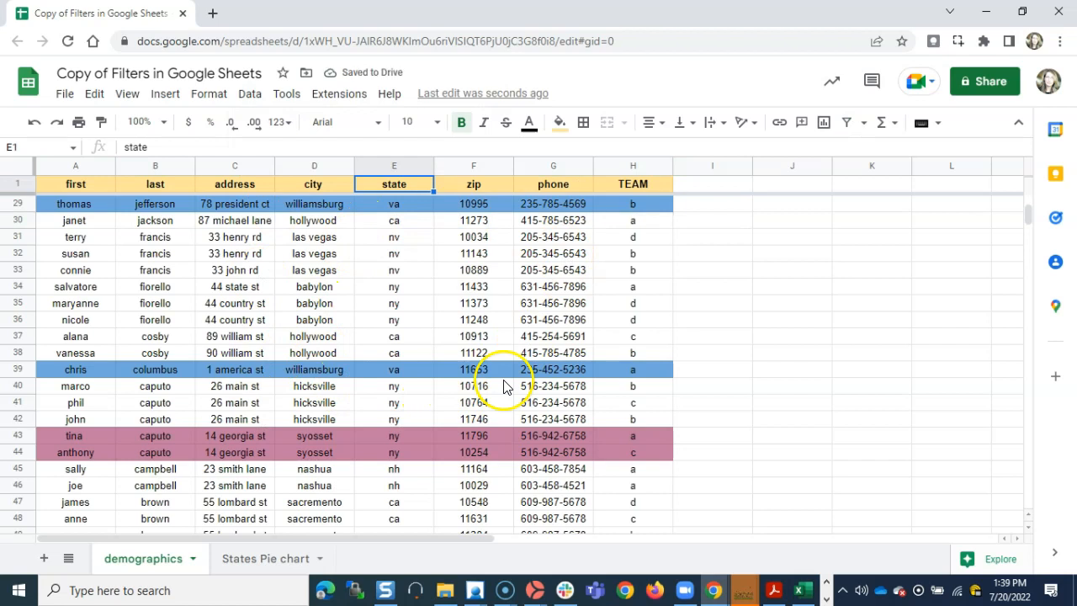
scroll(461, 387, "up", 8)
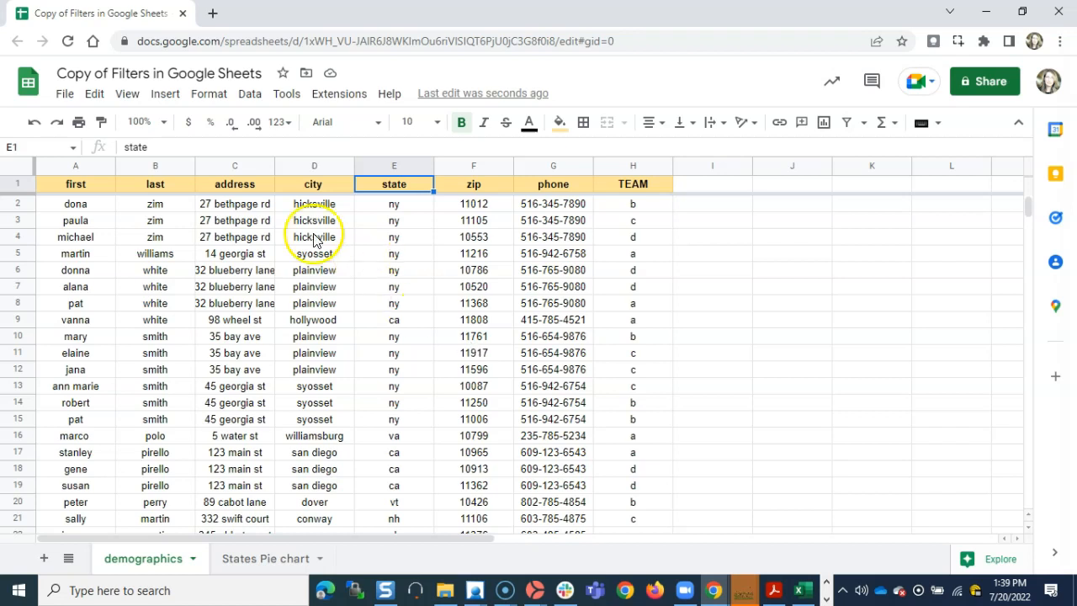
Create a filter on the data table again and open the filter-by-condition options for the city column.
left_click(253, 98)
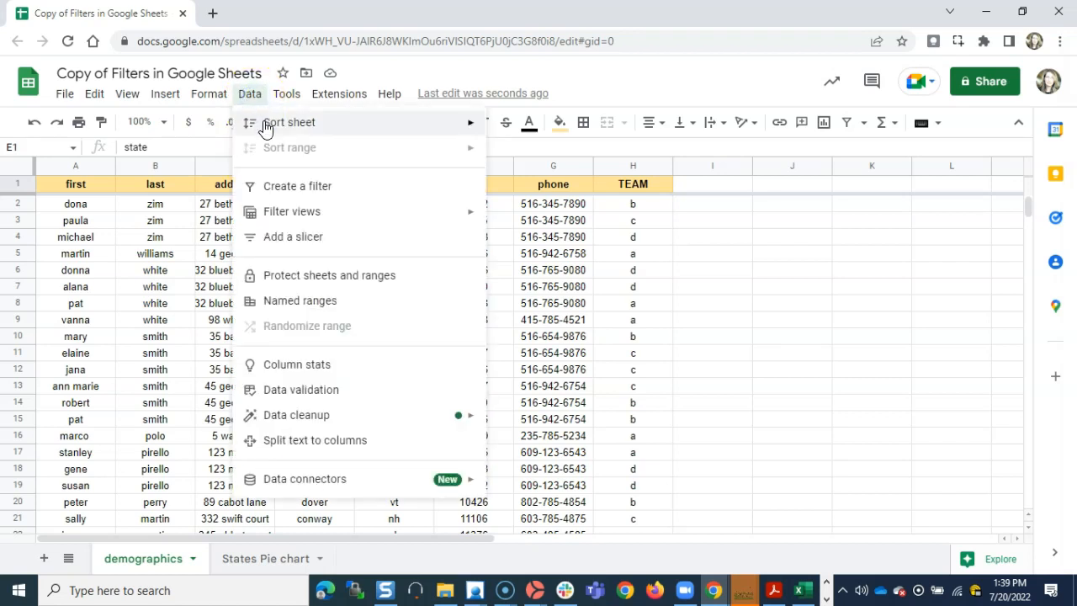
left_click(271, 186)
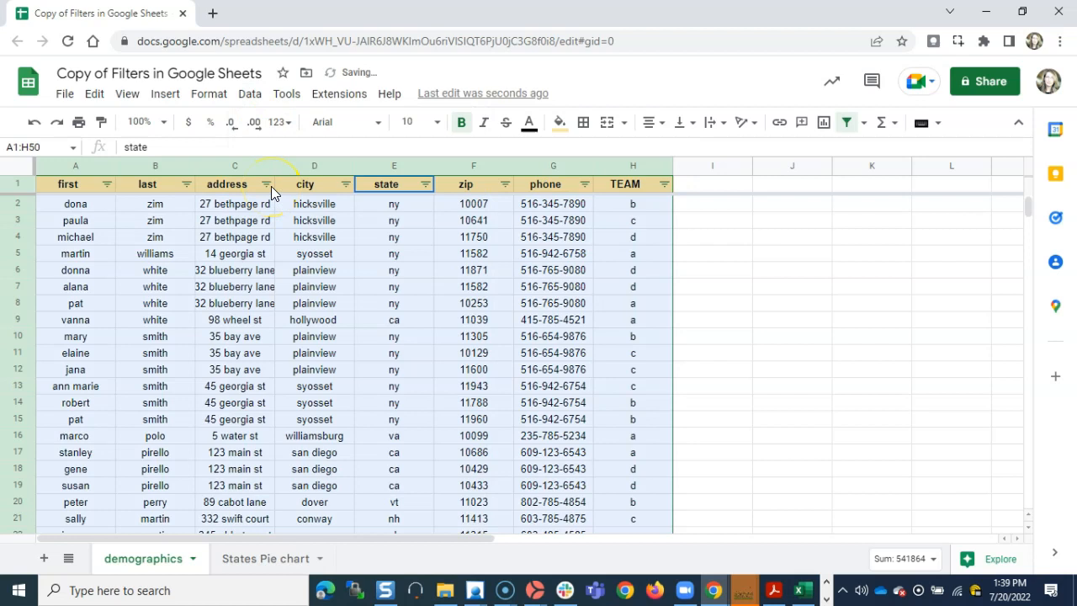
left_click(345, 185)
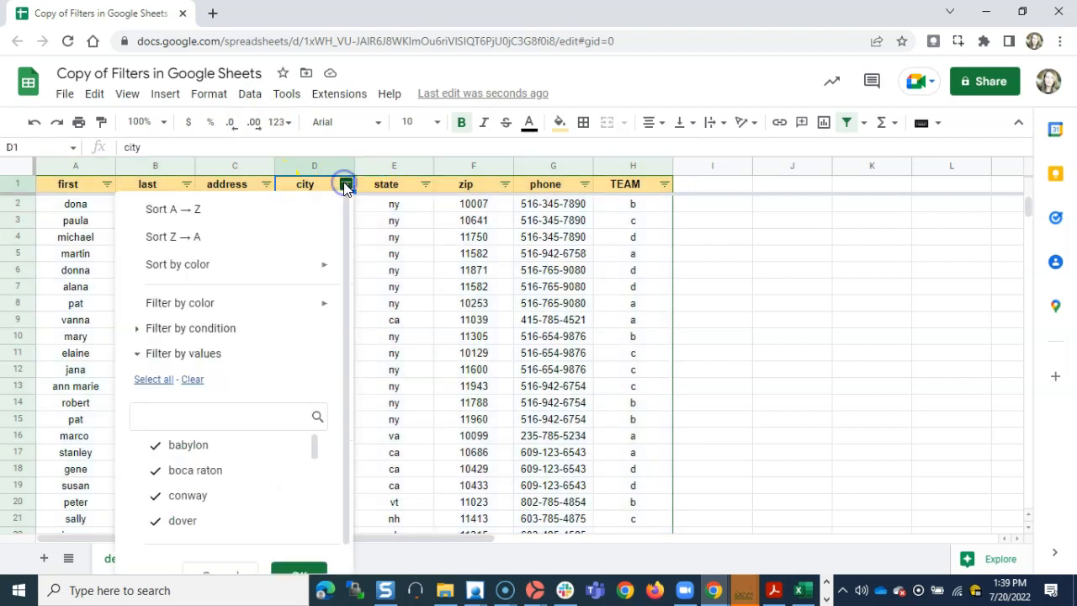
left_click(137, 354)
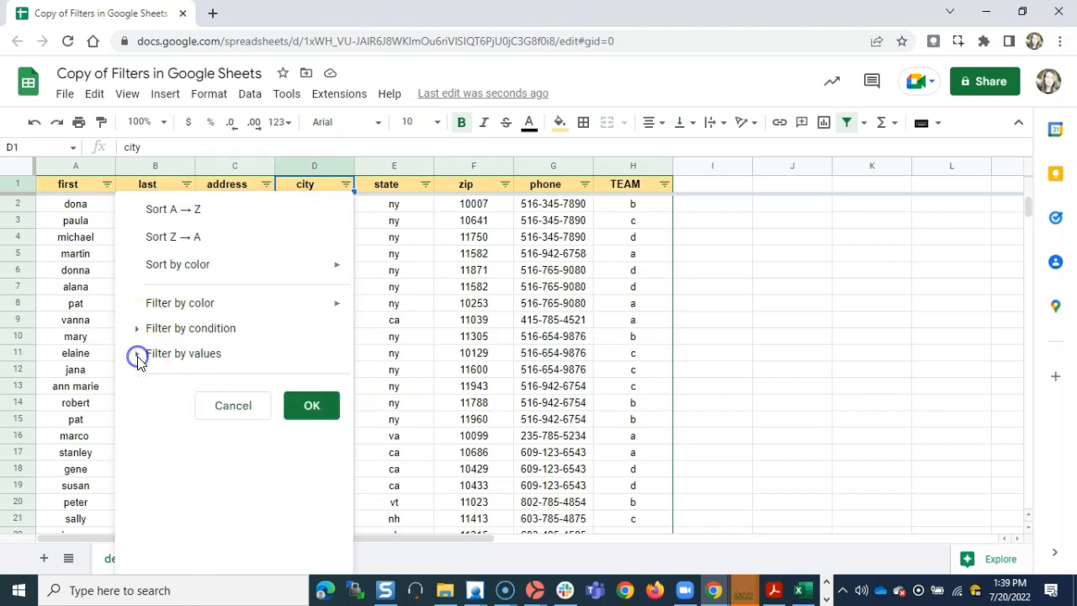
left_click(138, 329)
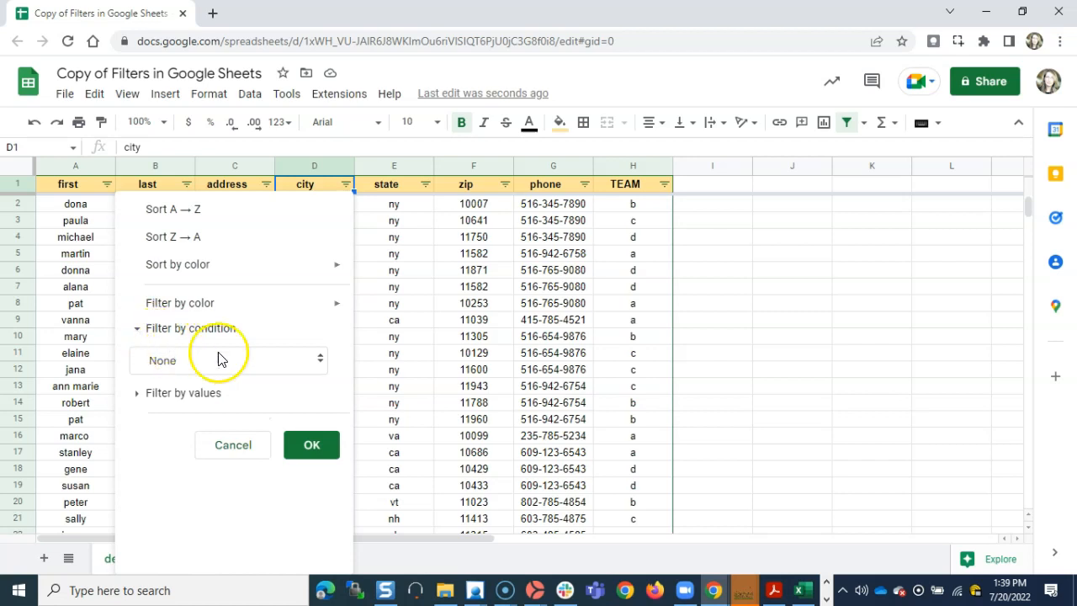
Examine the available filter conditions for the city column, from the empty and text conditions to the custom formula.
left_click(321, 362)
scroll(257, 416, "down", 3)
scroll(258, 420, "down", 5)
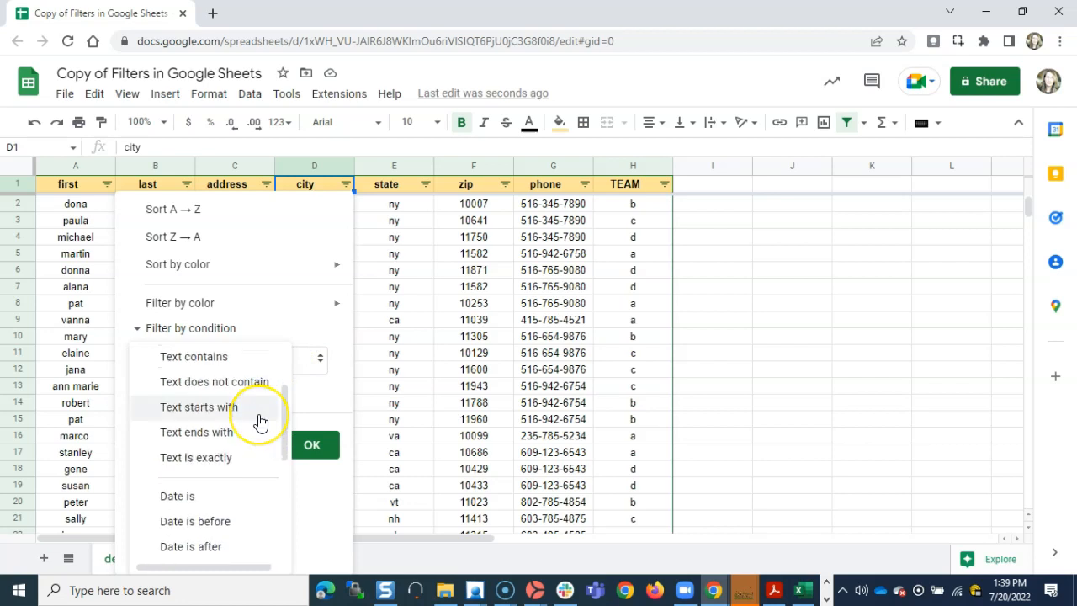
scroll(260, 421, "up", 6)
scroll(259, 420, "up", 1)
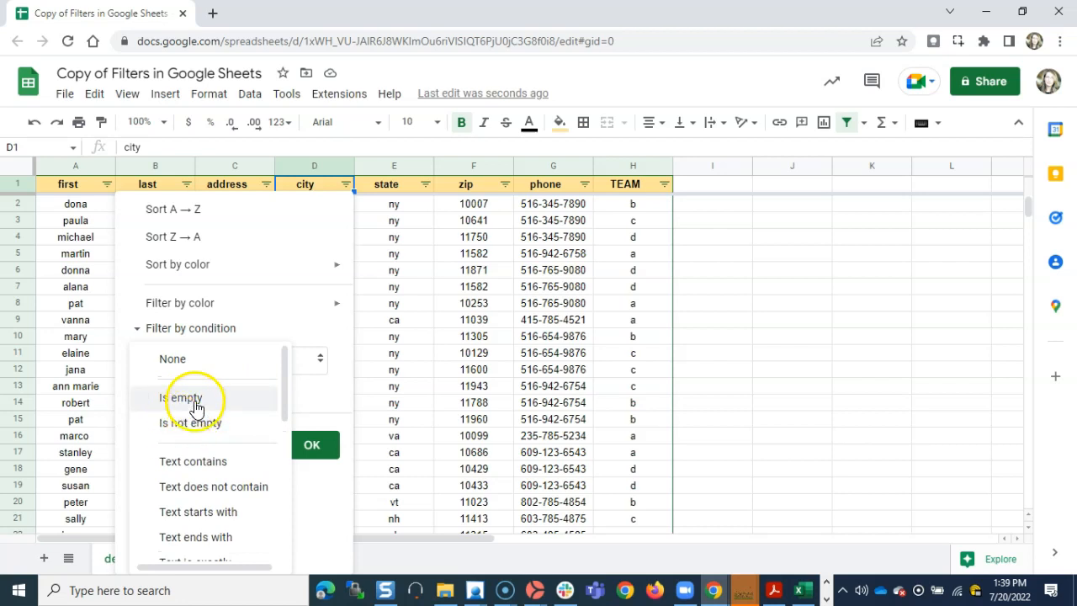
left_click_drag(284, 365, 288, 412)
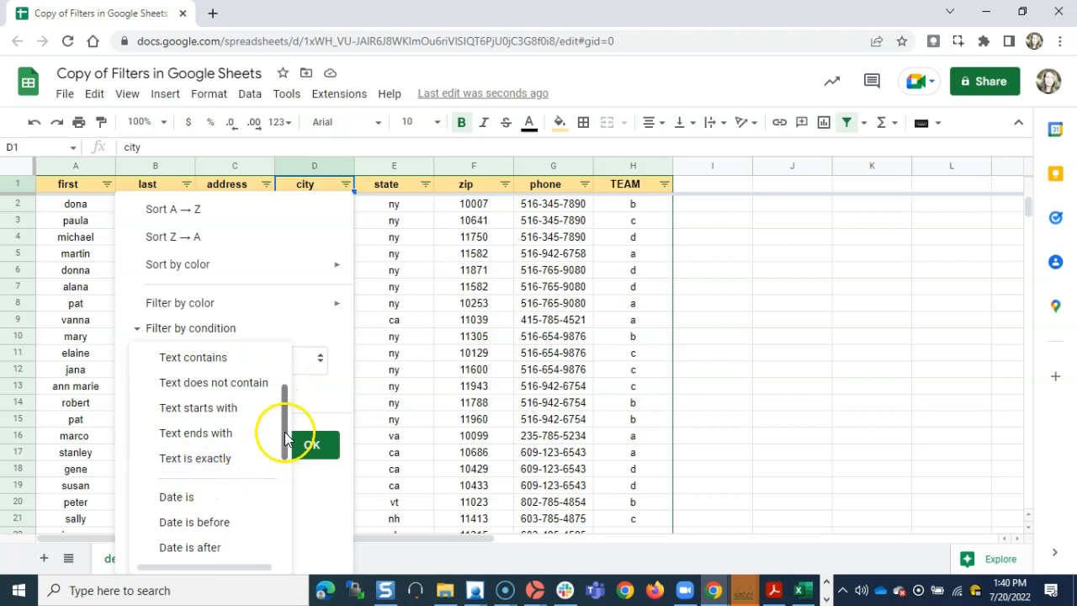
left_click_drag(285, 438, 286, 510)
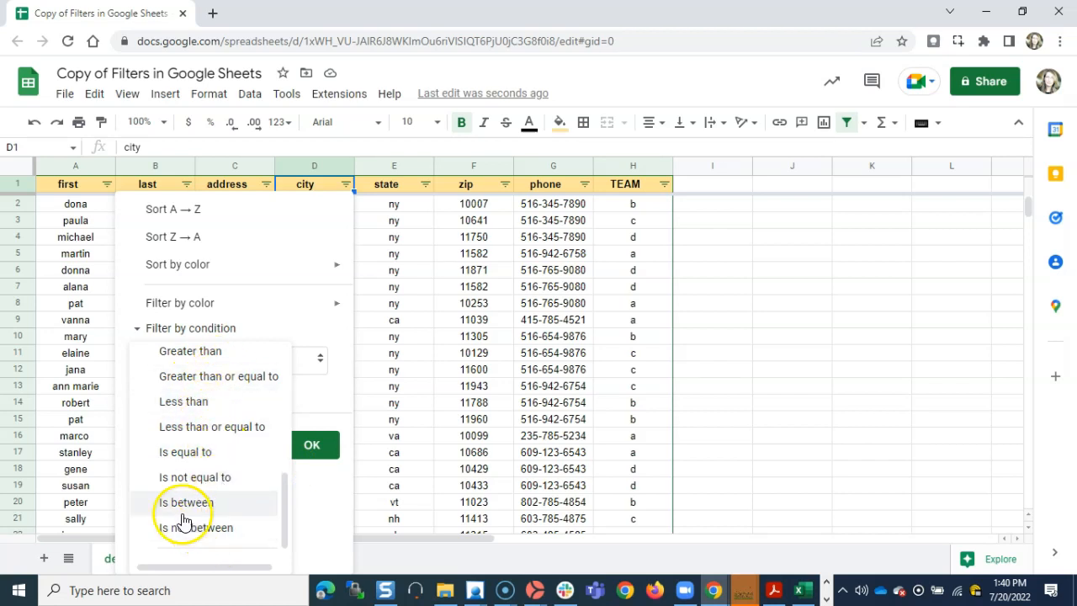
left_click_drag(282, 497, 283, 517)
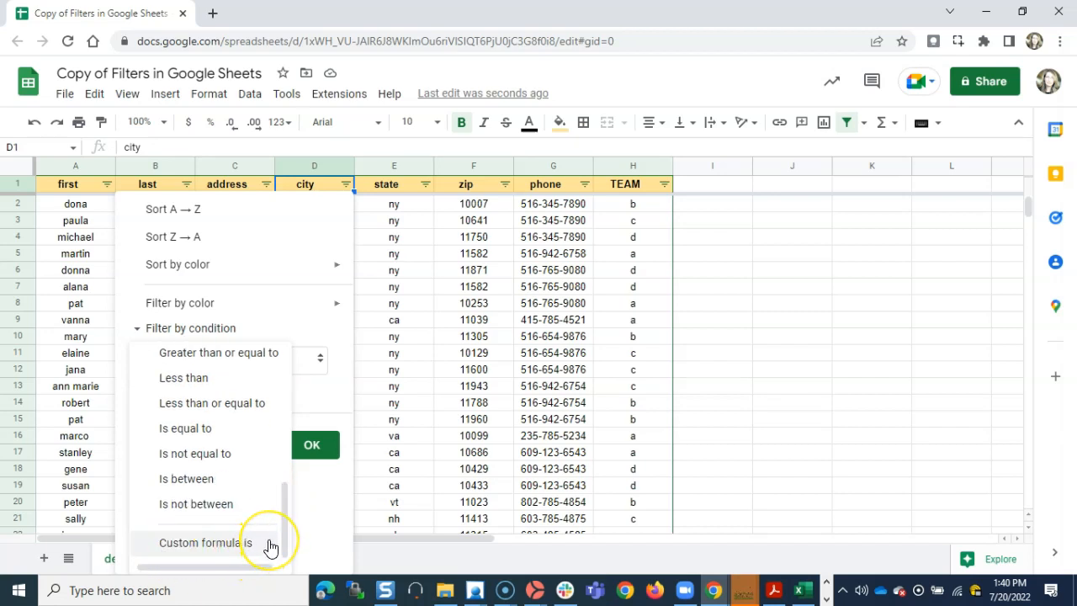
left_click_drag(284, 533, 283, 424)
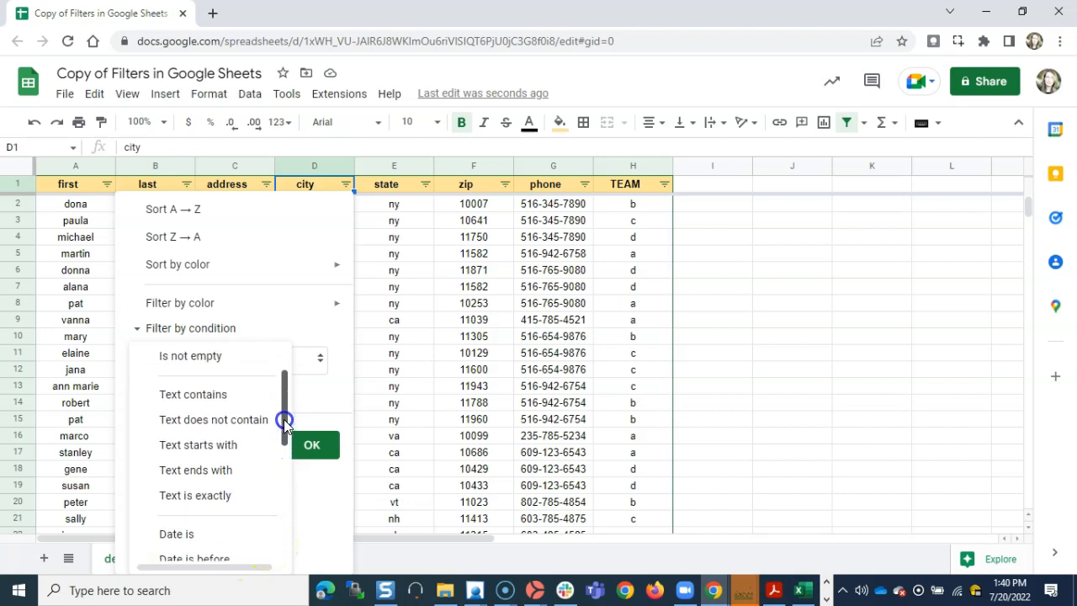
Filter the city column by the condition Text contains with the value babylon.
left_click(233, 405)
left_click(233, 398)
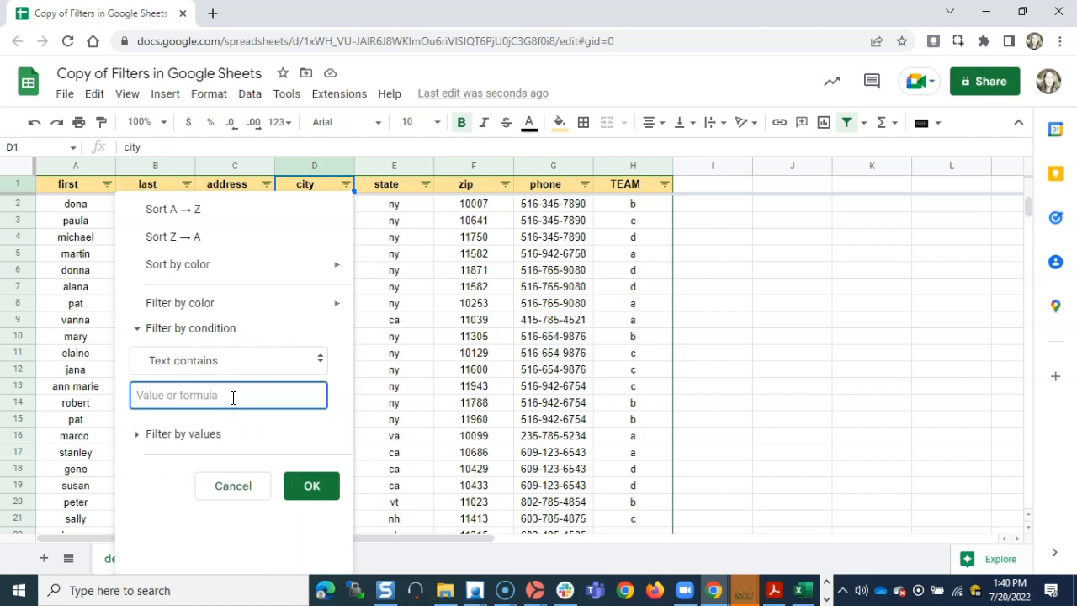
type("babylon")
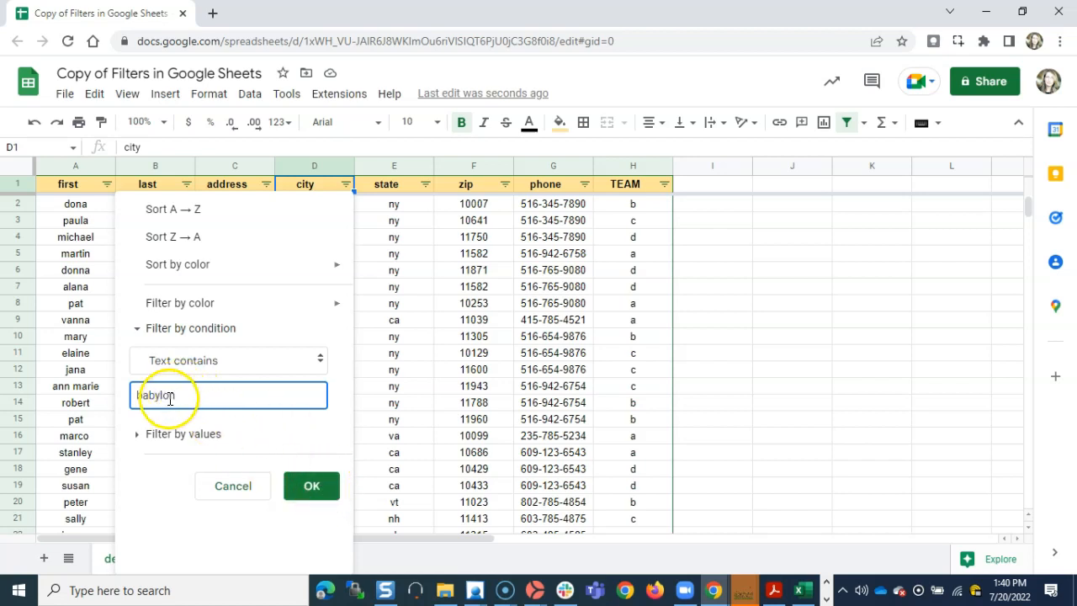
left_click(304, 491)
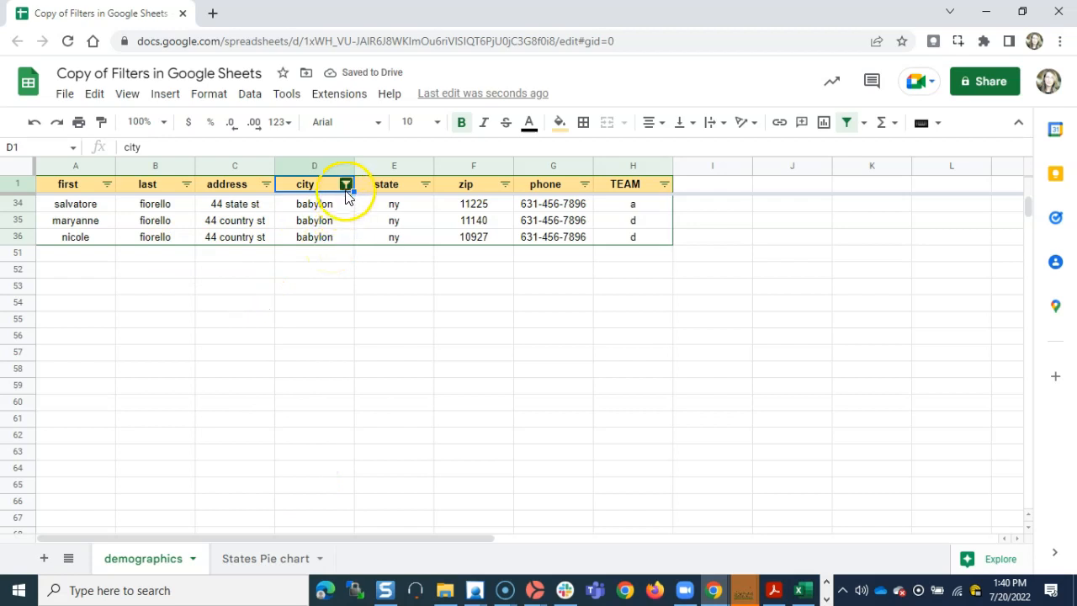
Reset the city column's filter condition to None and return to the first data rows.
left_click(346, 184)
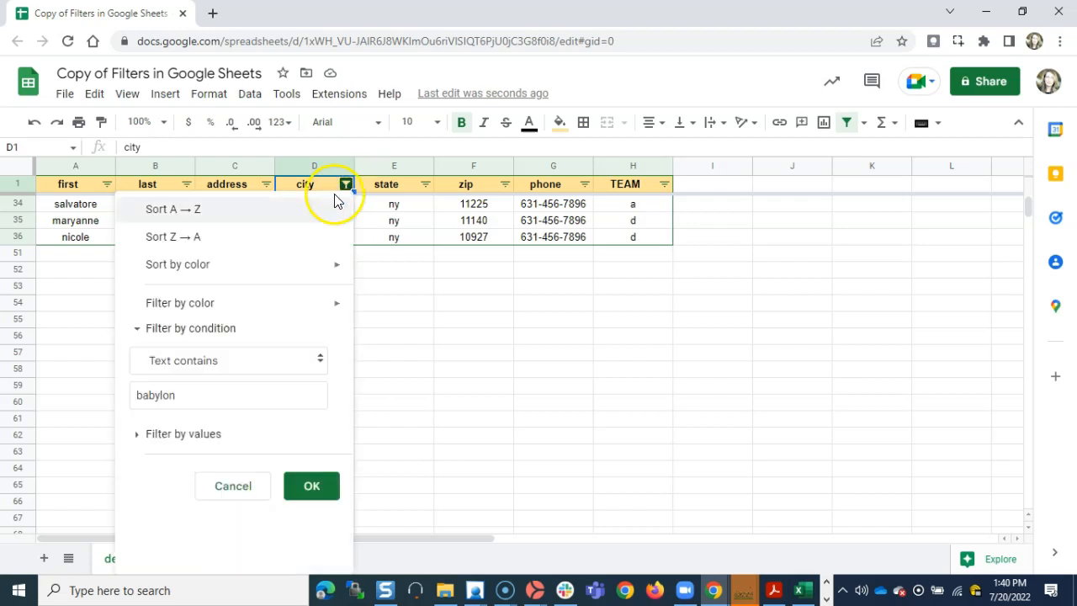
left_click(271, 360)
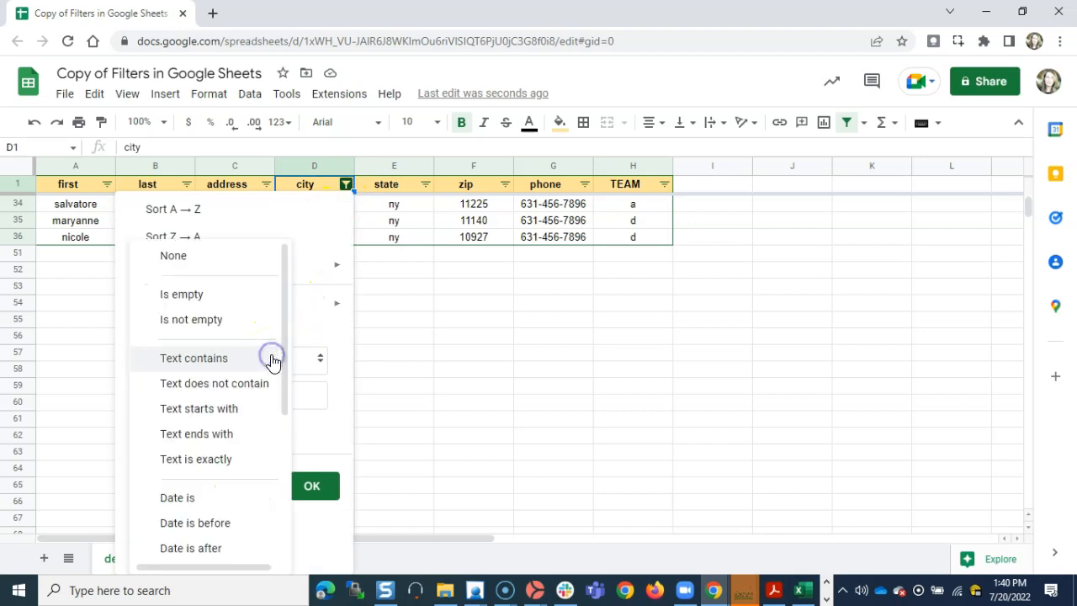
left_click(221, 259)
left_click(311, 444)
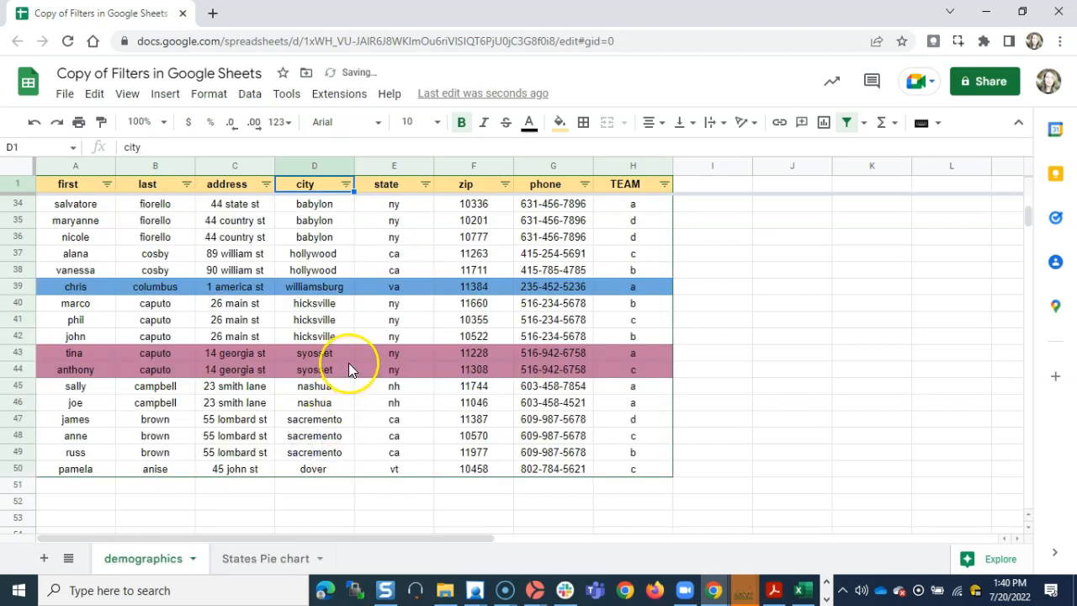
scroll(349, 369, "up", 8)
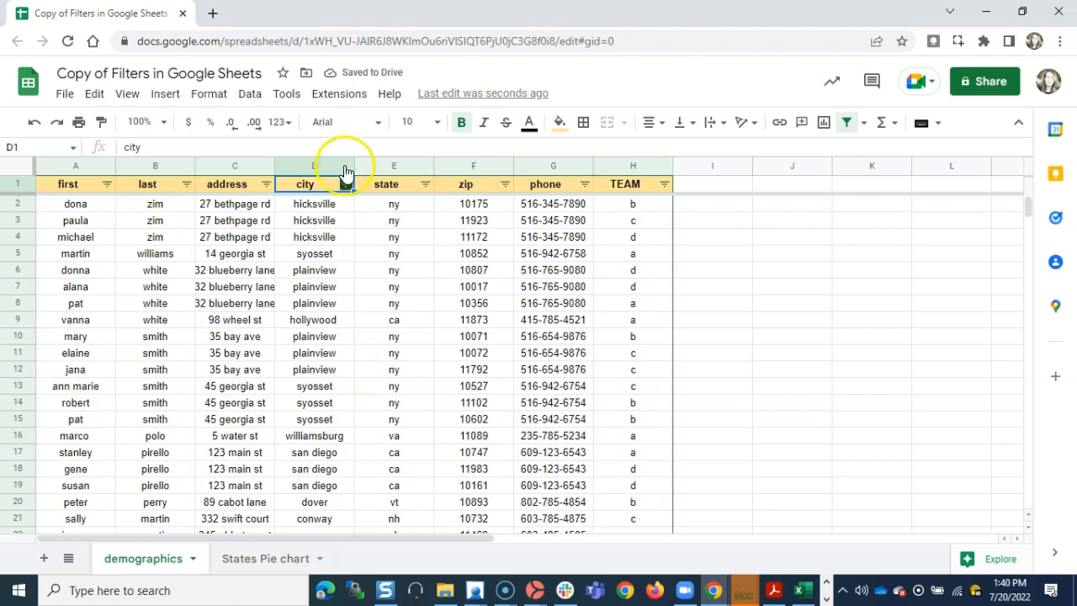
Filter the city column by the condition Text contains with the wildcard value b*n.
left_click(345, 187)
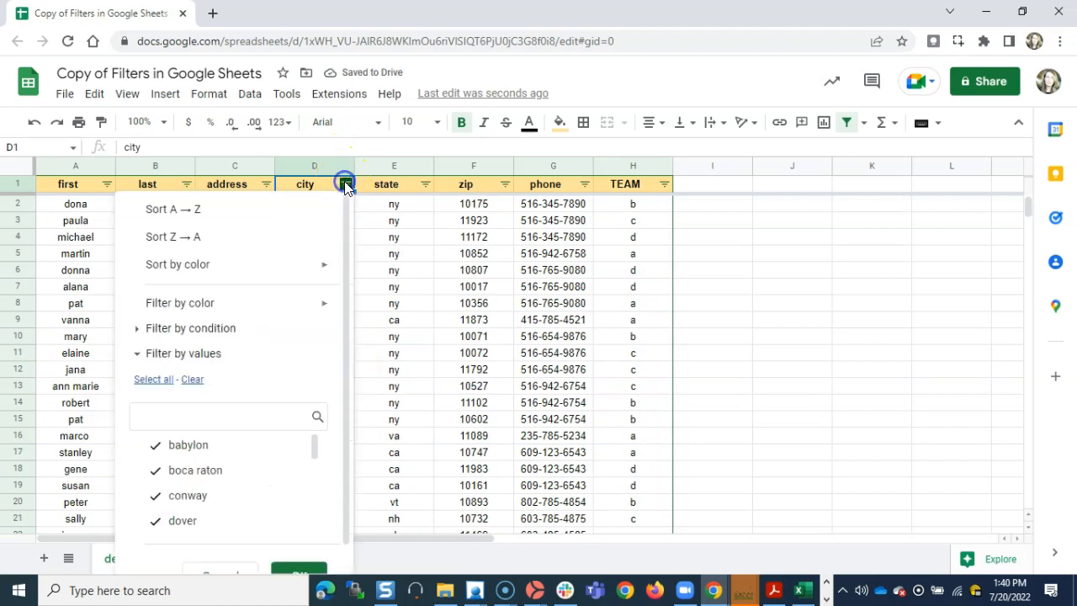
left_click(209, 328)
scroll(243, 336, "down", 1)
left_click(269, 300)
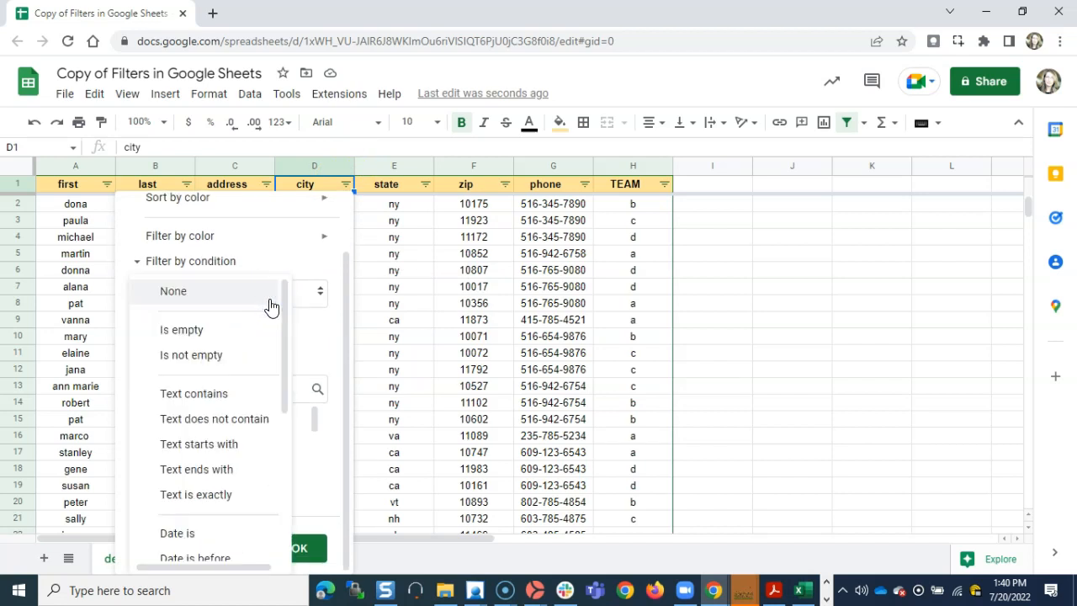
left_click(224, 397)
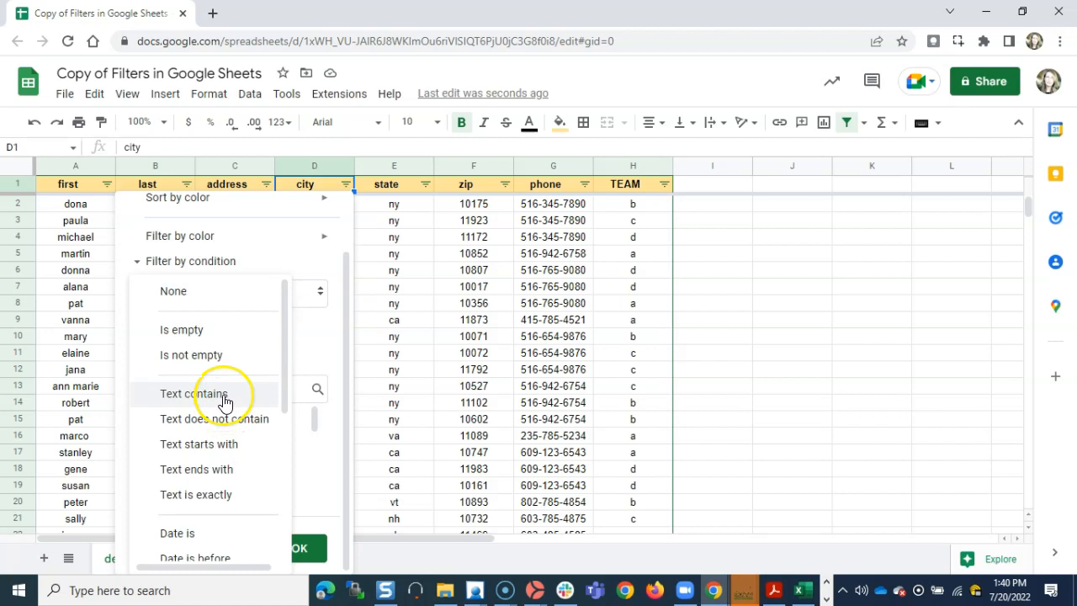
left_click(192, 330)
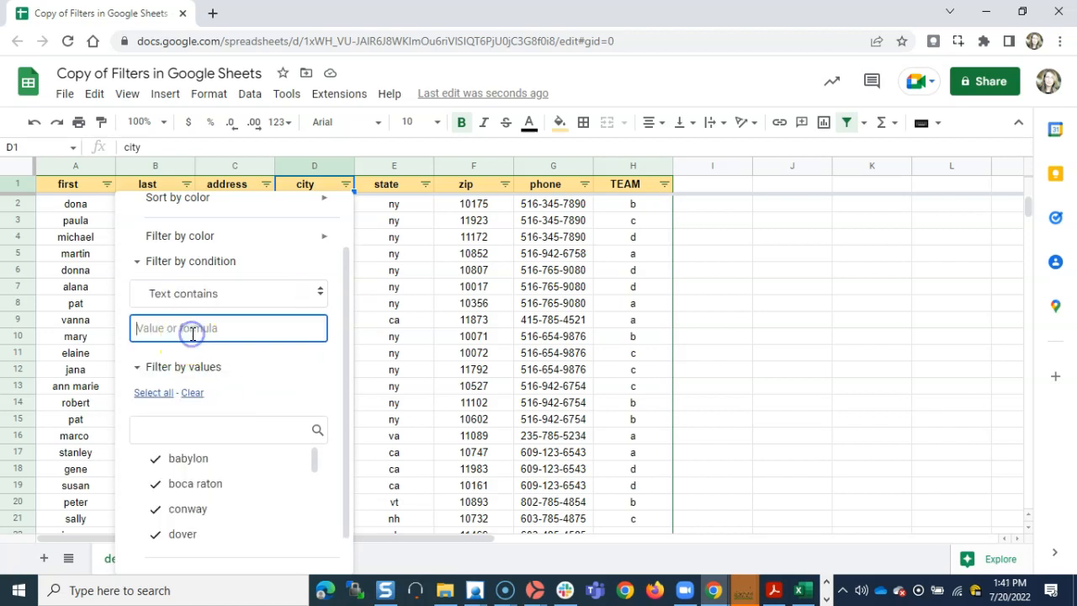
type("b*n")
left_click(134, 329)
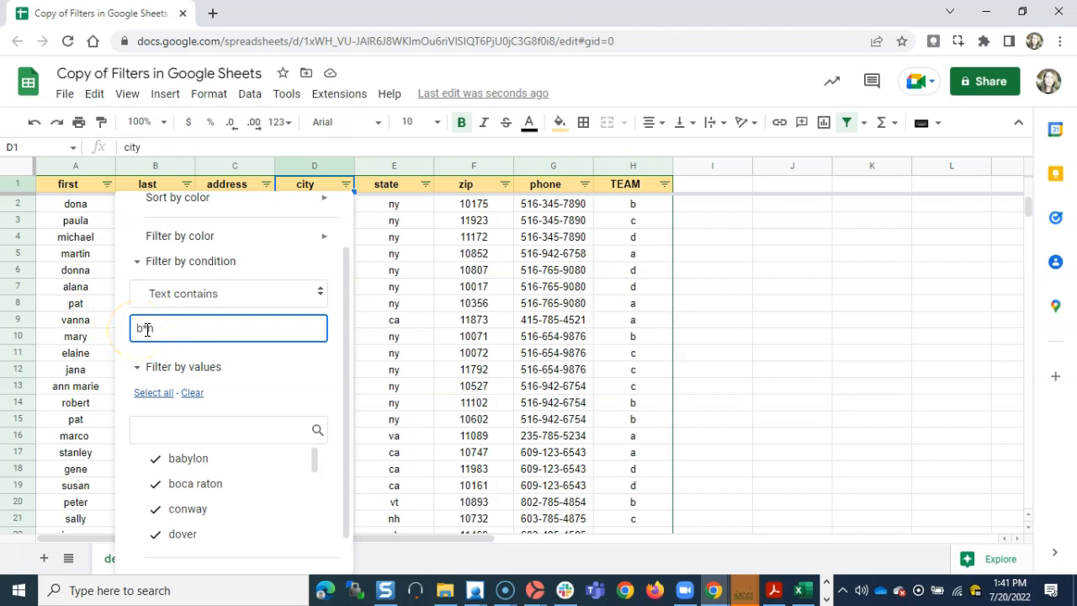
scroll(235, 390, "down", 1)
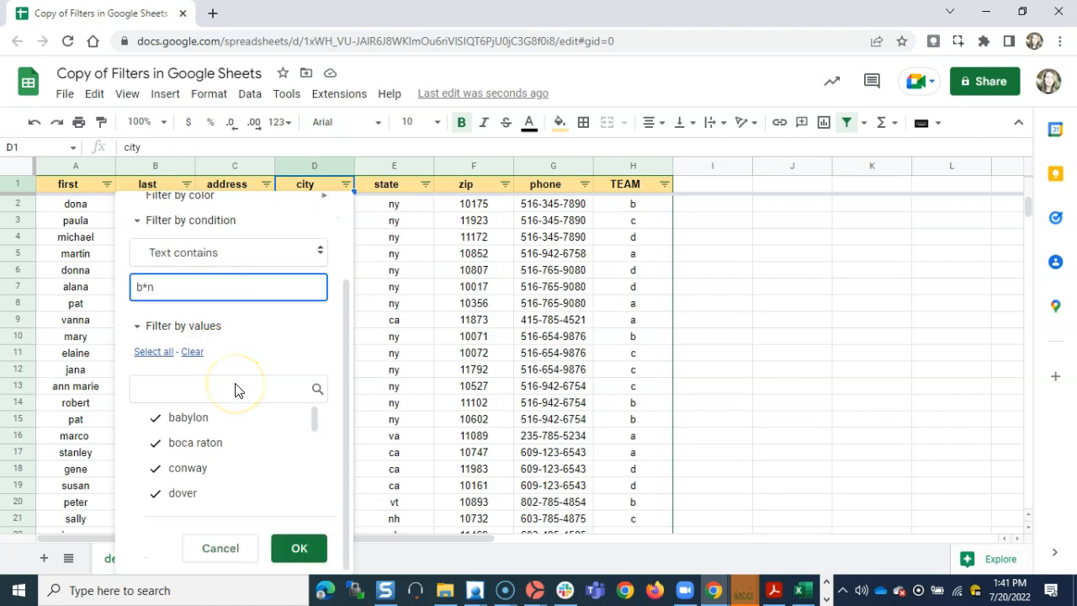
left_click(295, 547)
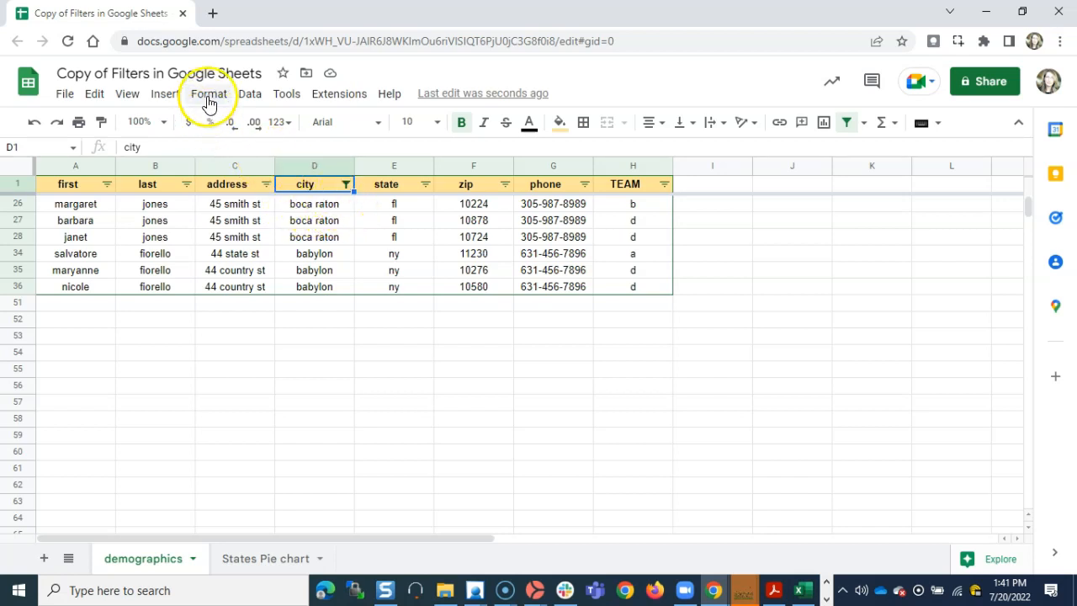
Remove the current filter from the data table and create a fresh filter on it.
left_click(245, 96)
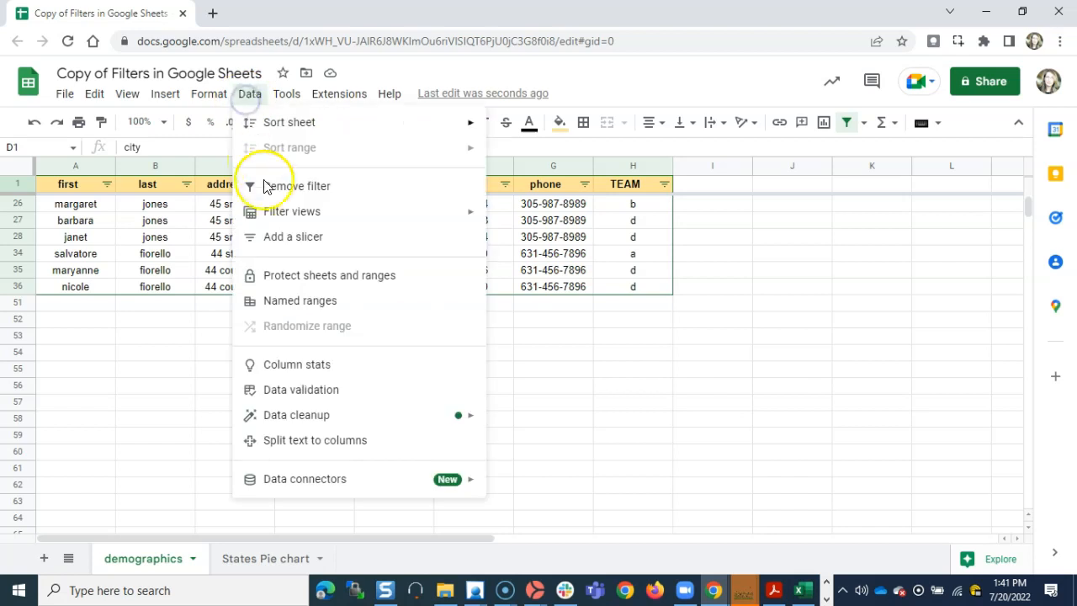
left_click(267, 185)
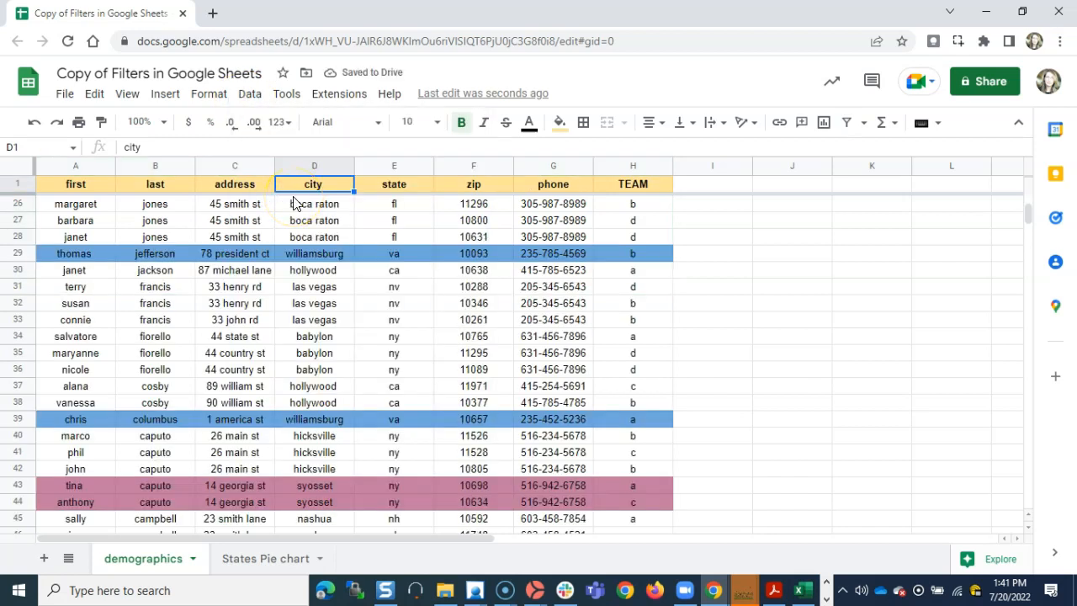
left_click(248, 94)
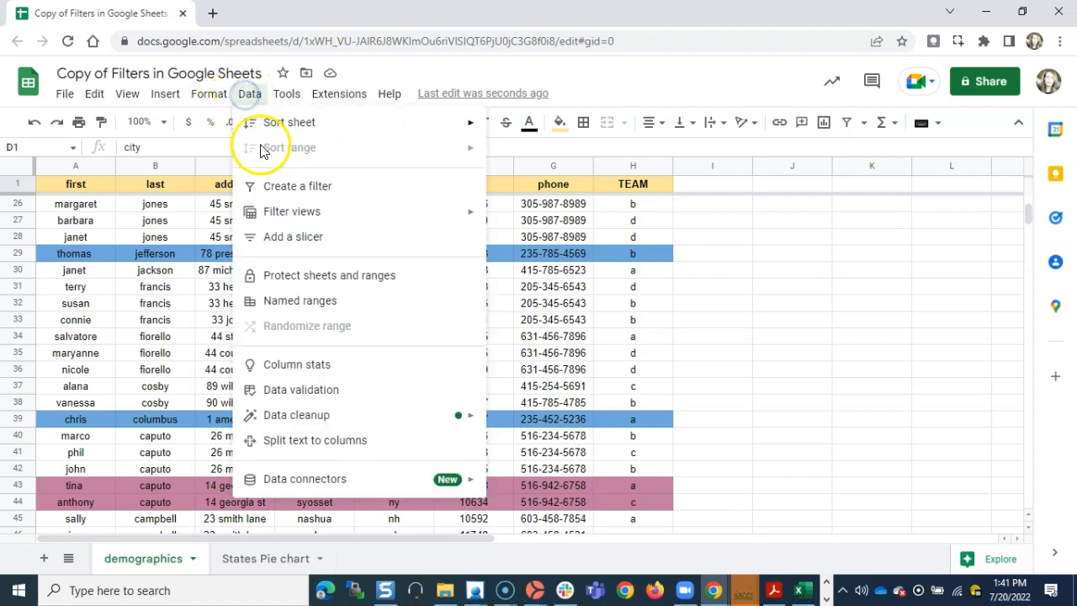
left_click(271, 186)
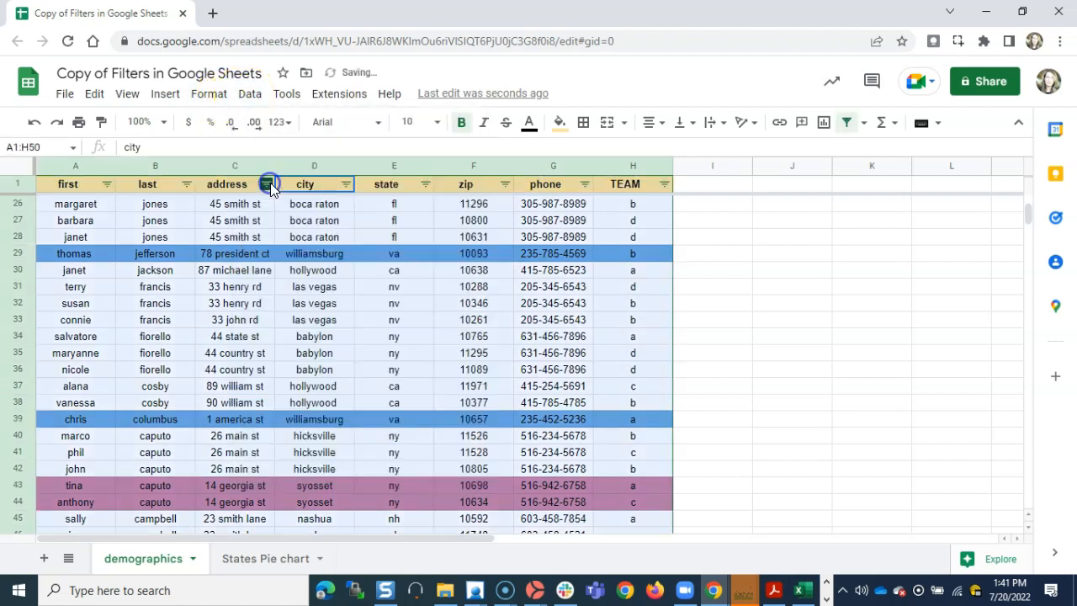
Filter the city column by values, clearing all cities and selecting only babylon and hollywood.
left_click(346, 184)
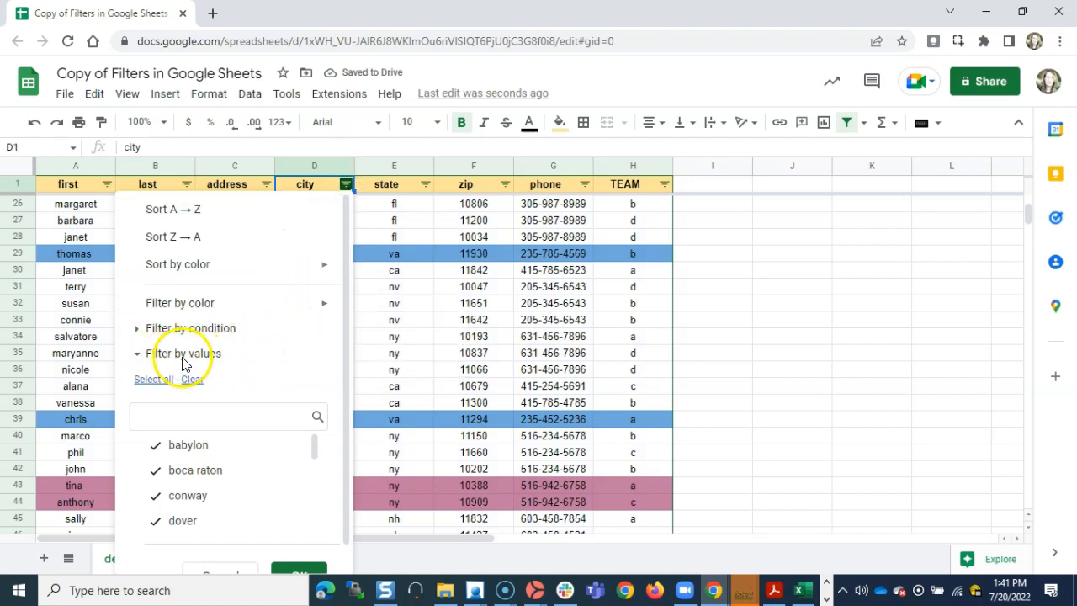
scroll(295, 380, "down", 1)
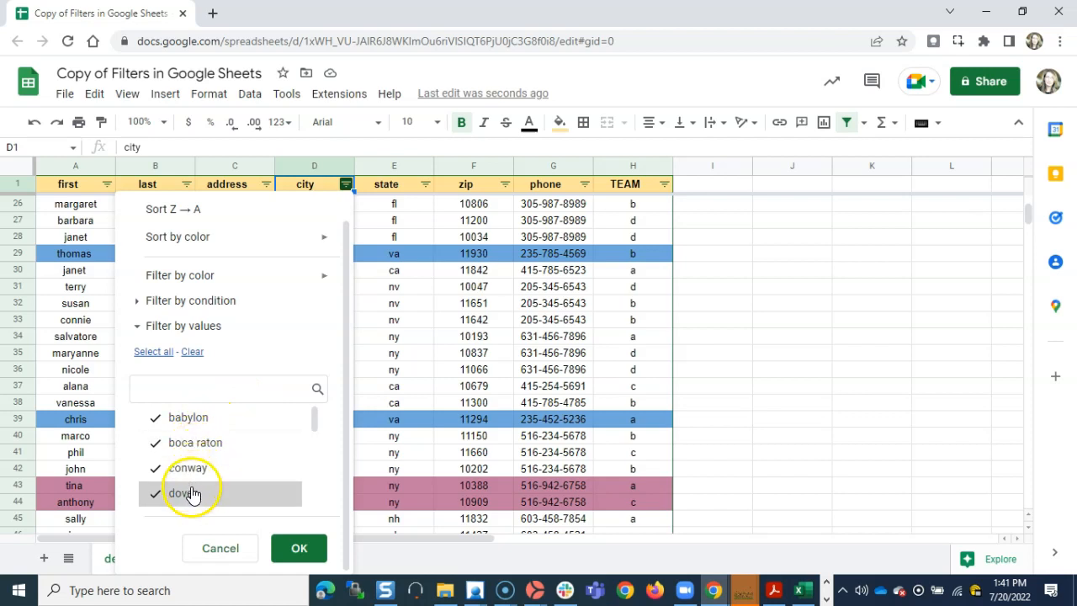
scroll(197, 492, "down", 6)
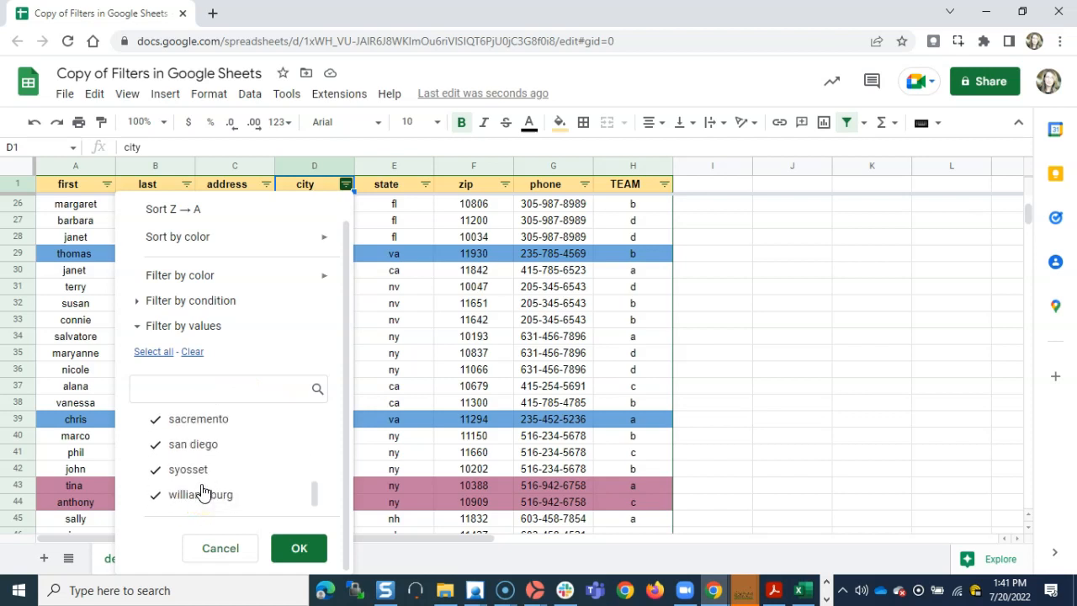
scroll(206, 447, "up", 6)
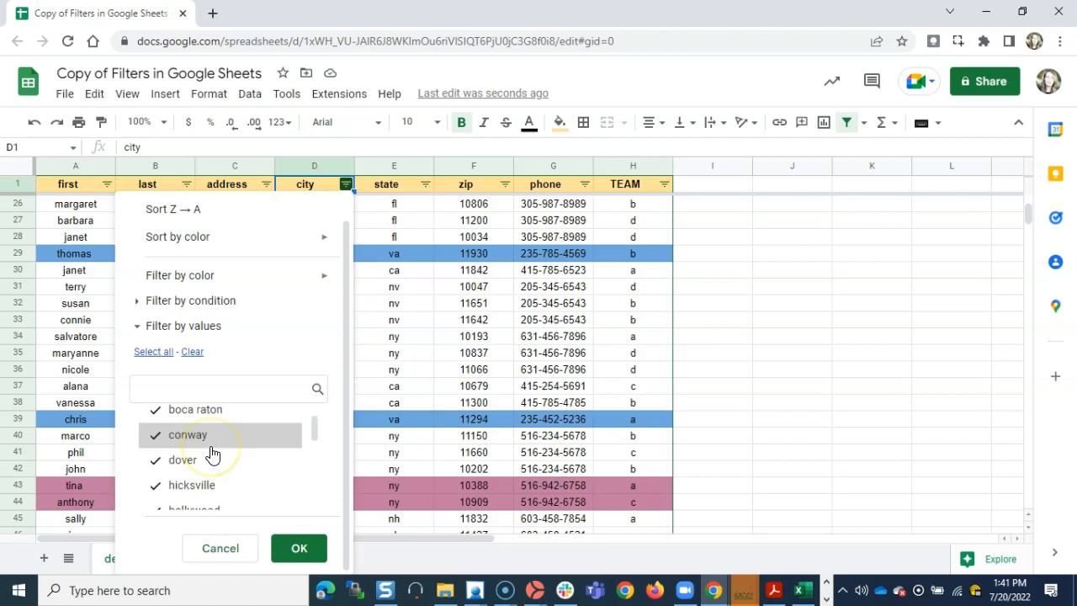
left_click(193, 353)
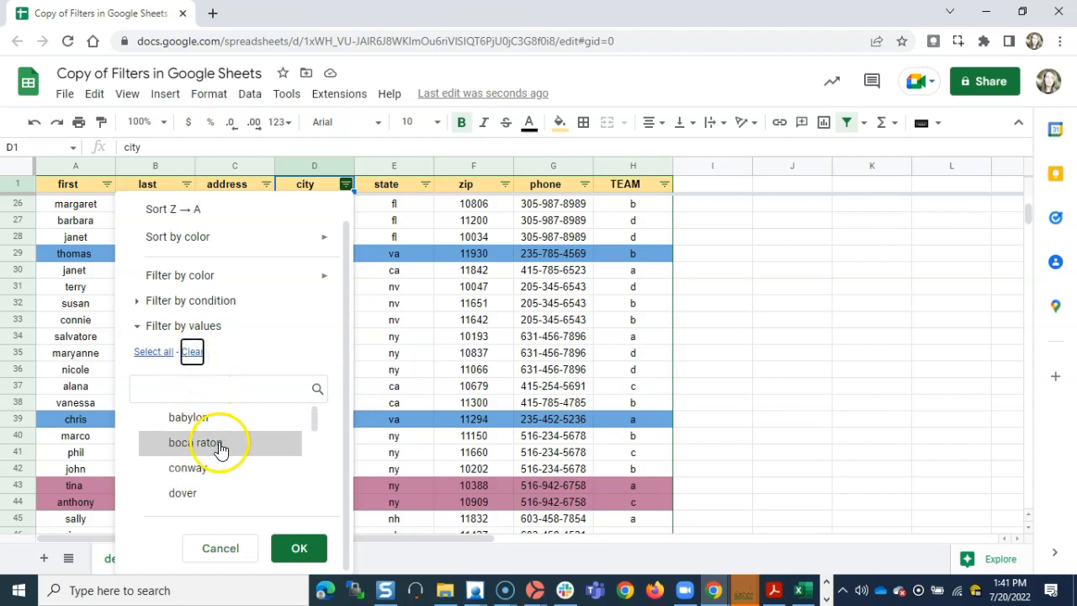
left_click(215, 424)
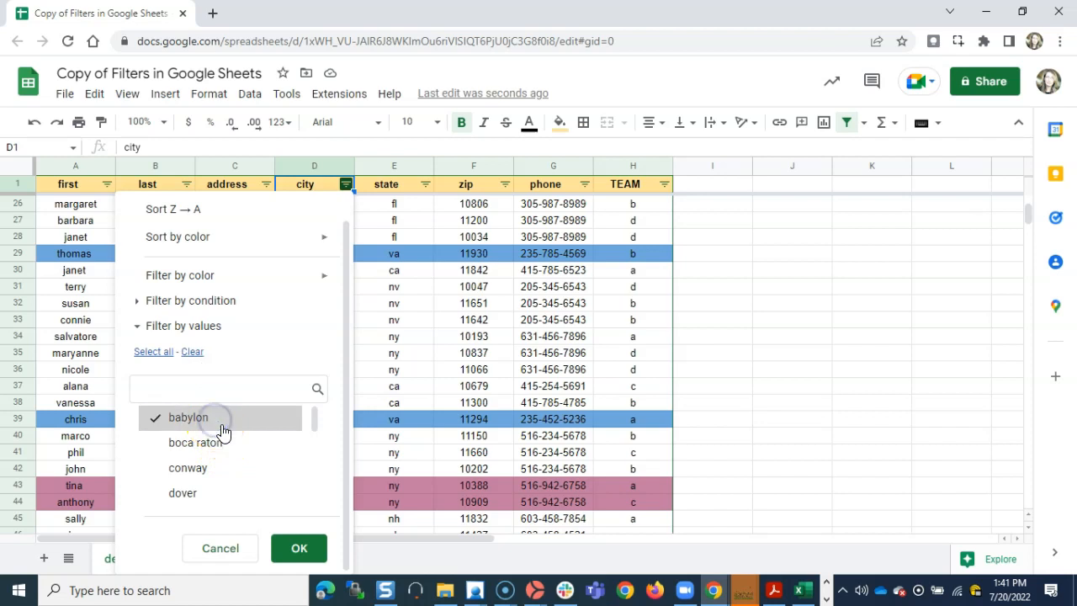
scroll(221, 429, "down", 3)
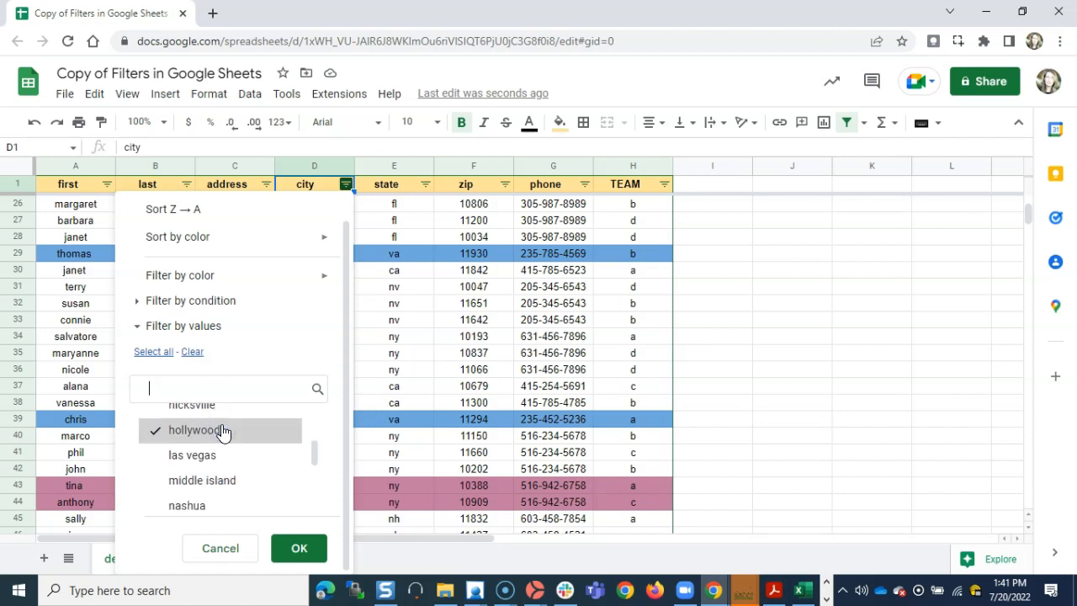
left_click(298, 548)
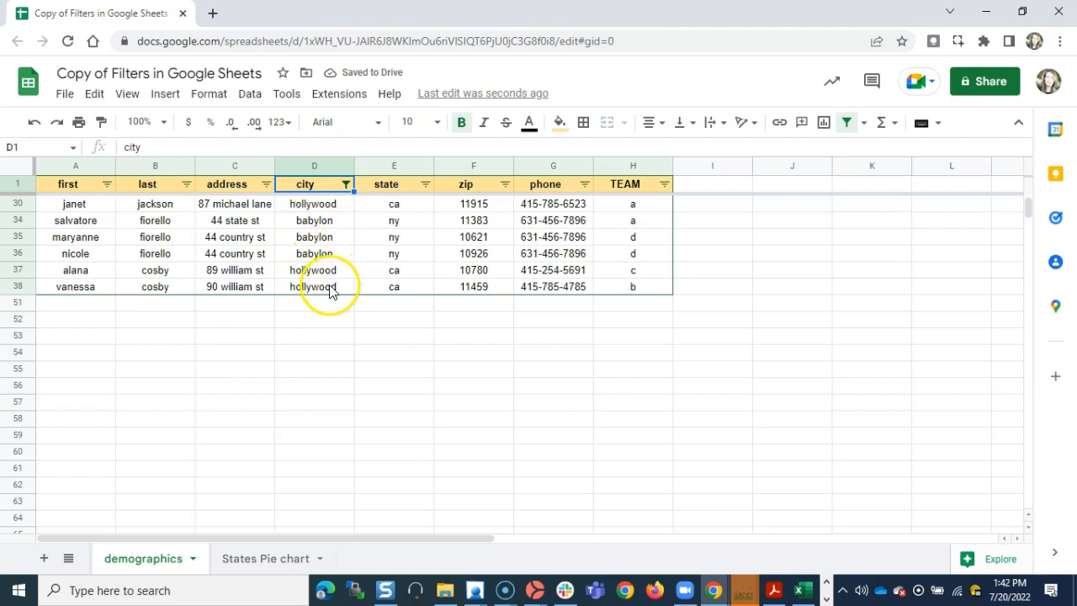
Filter the city column by values to only san diego, searching the value list for San, and remove the filter from the table.
left_click(346, 185)
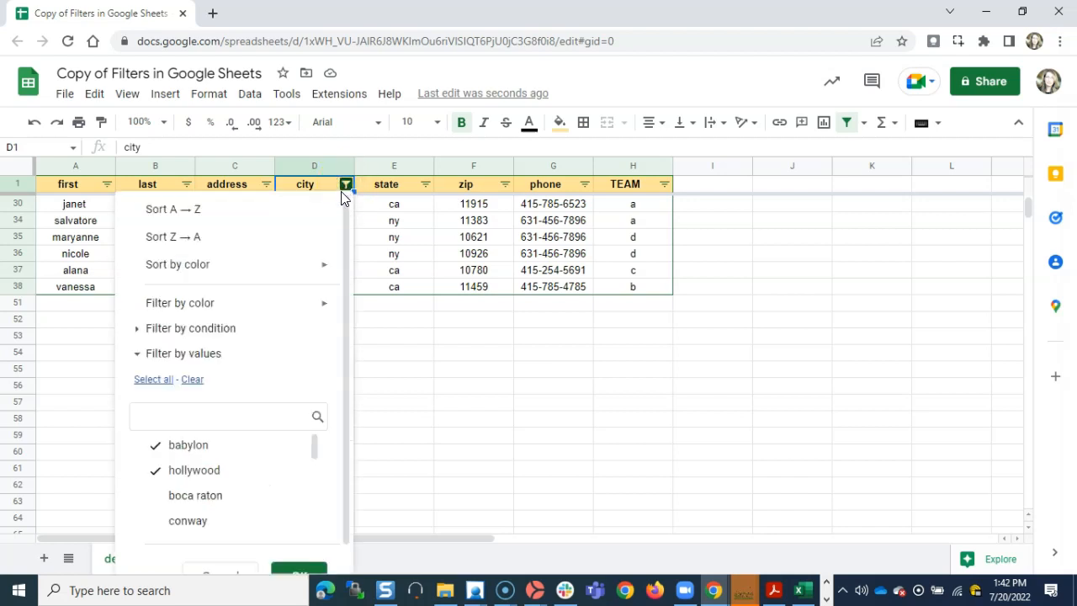
left_click(192, 379)
type("San")
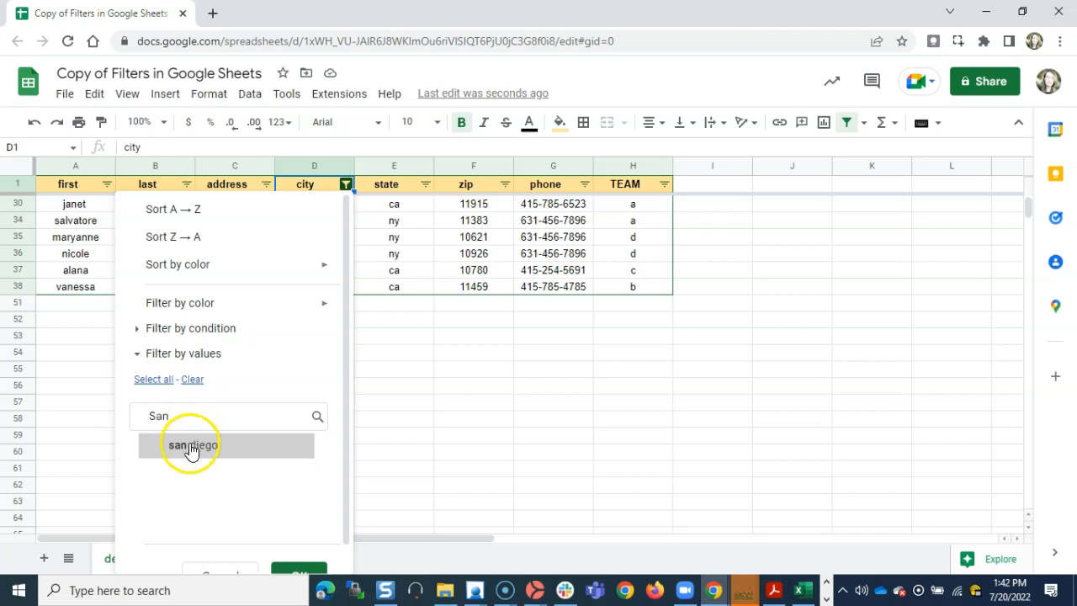
left_click(192, 448)
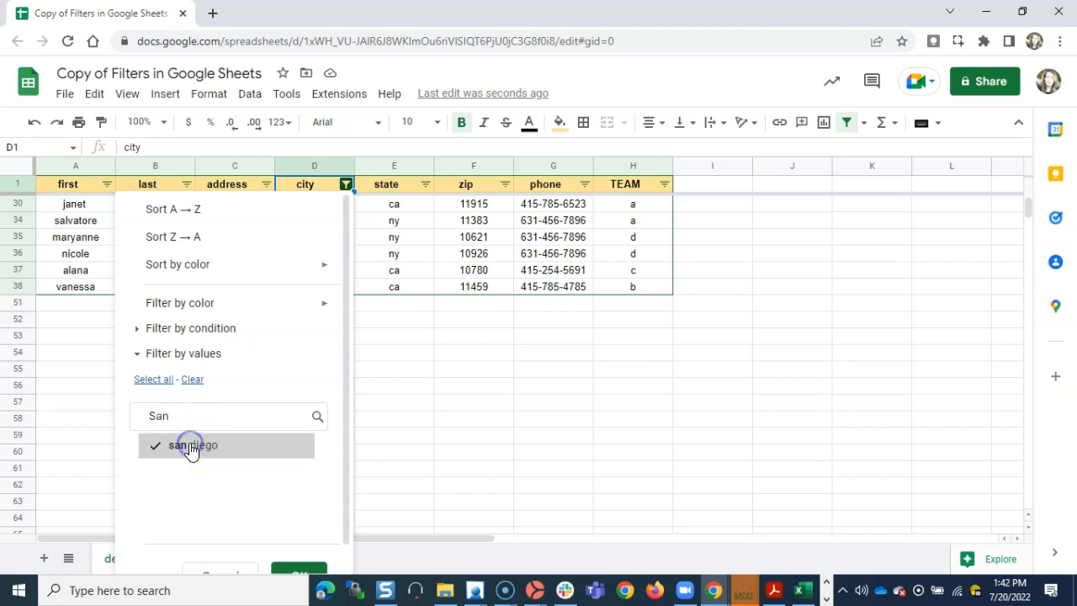
scroll(290, 572, "down", 1)
left_click(289, 558)
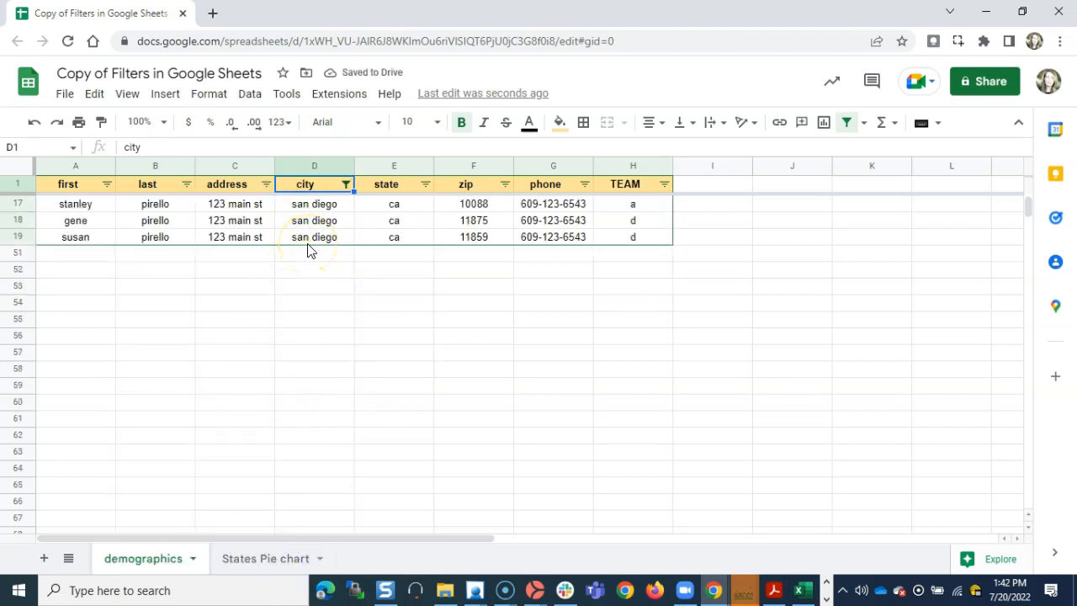
left_click(250, 96)
left_click(282, 187)
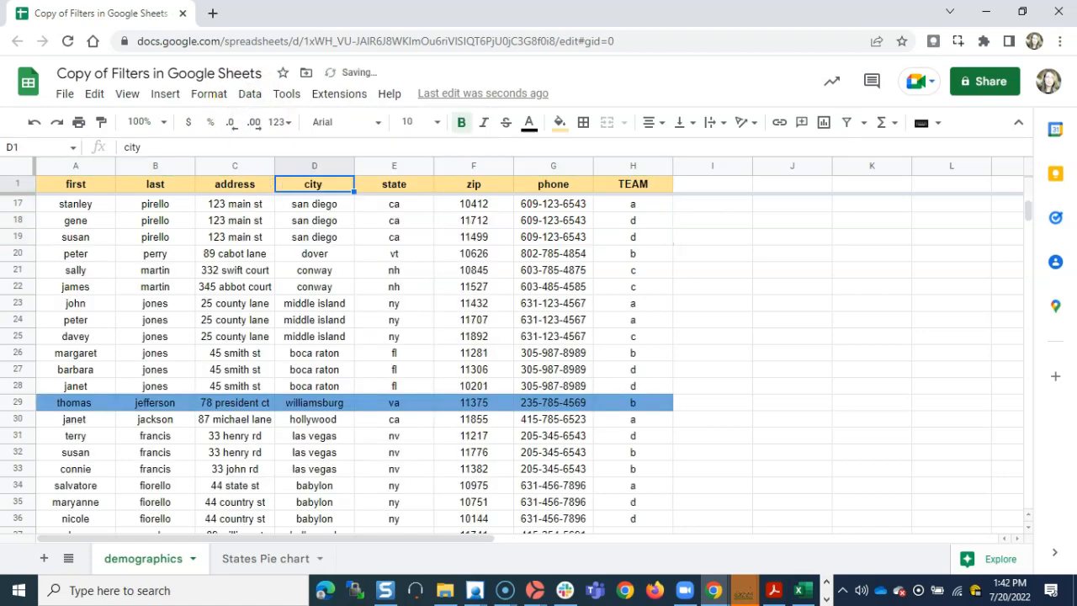